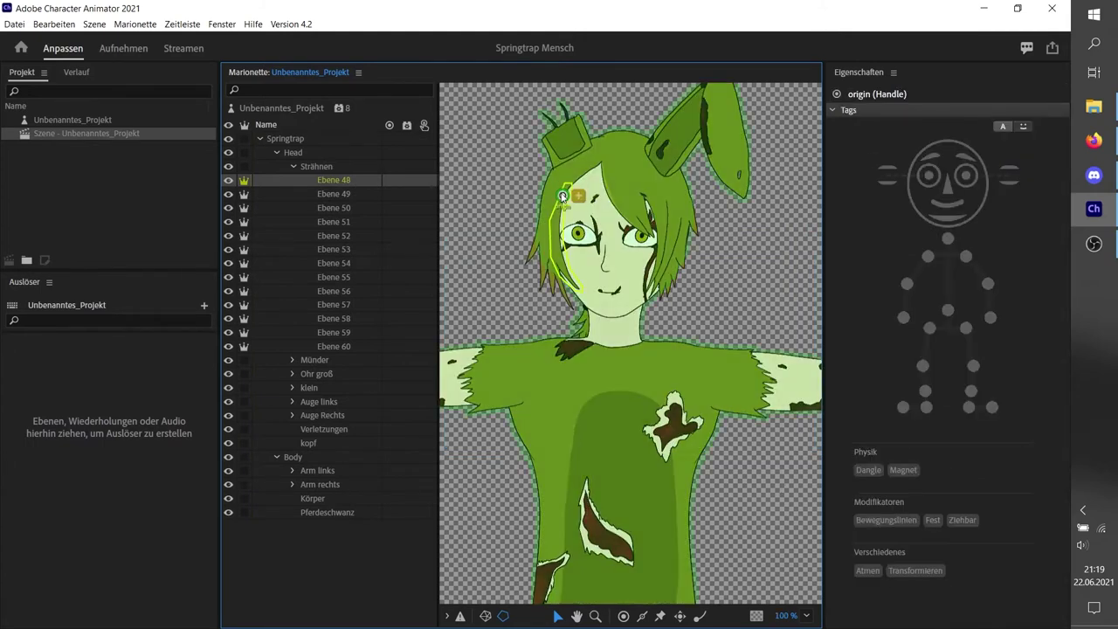
- Add a Dangle handle to the tip of hair strands Ebene 48, 49 and 50, with the origins of Ebene 49 and 50 at the strand roots
left_click(700, 616)
left_click(576, 288)
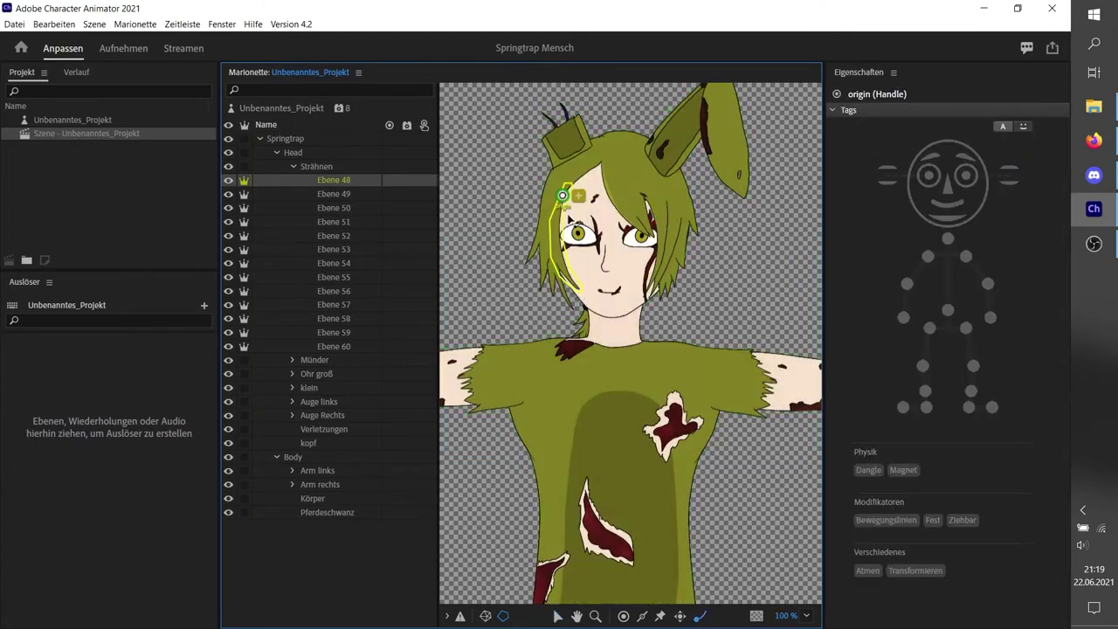
left_click(344, 196)
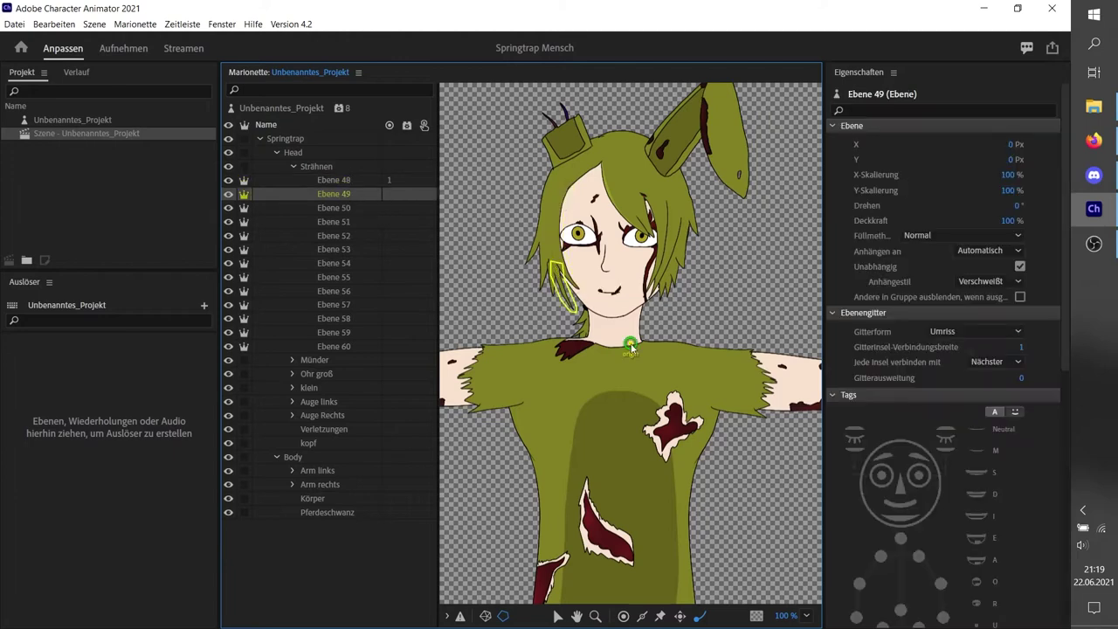
left_click(573, 310)
left_click(344, 207)
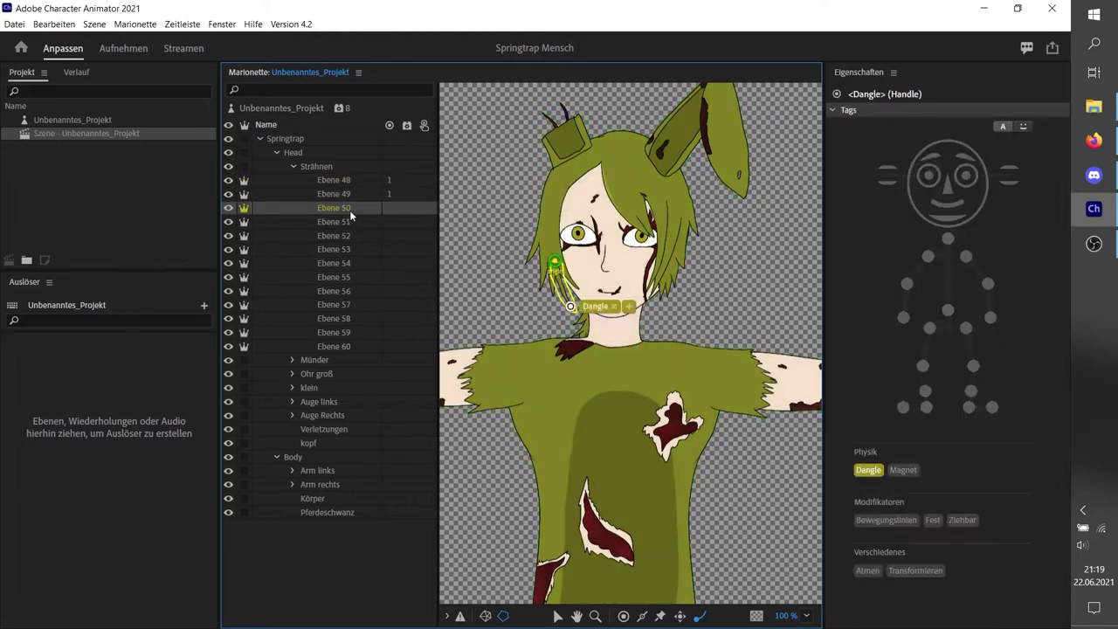
left_click(651, 231)
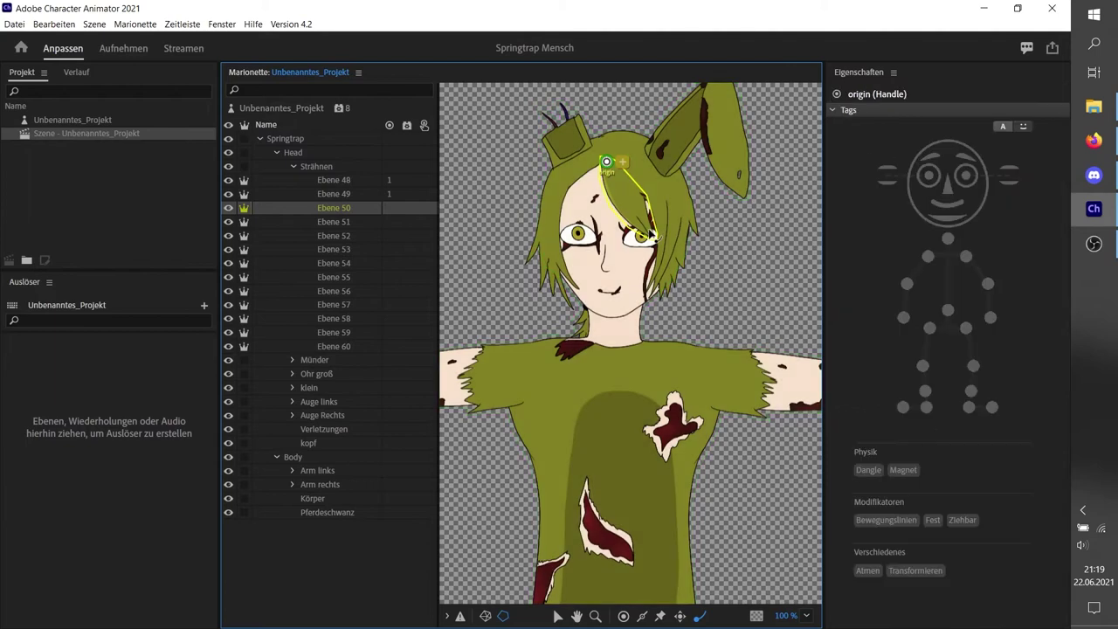
left_click(649, 231)
- Give hair strands Ebene 51, 52 and 53 an origin at the root and a Dangle handle at the tip
left_click(355, 224)
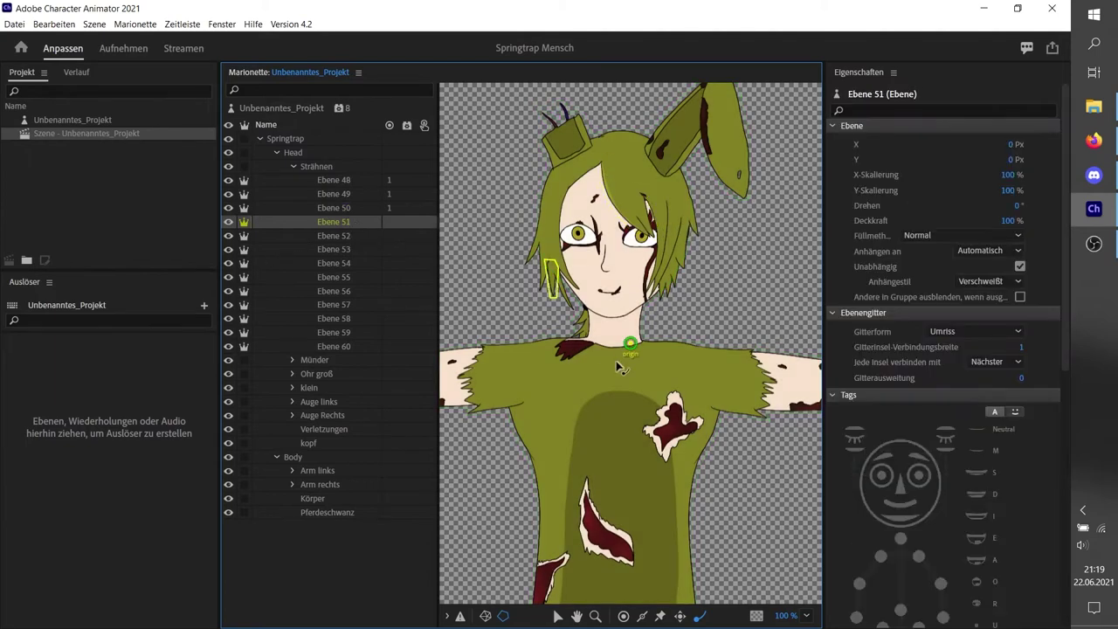
left_click(552, 297)
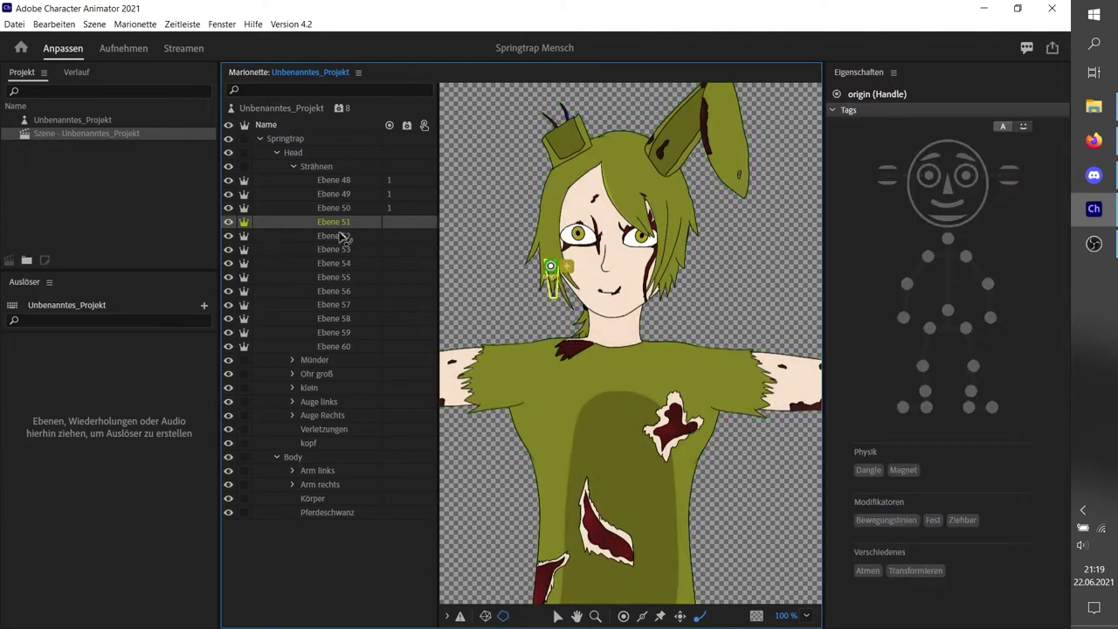
left_click(343, 236)
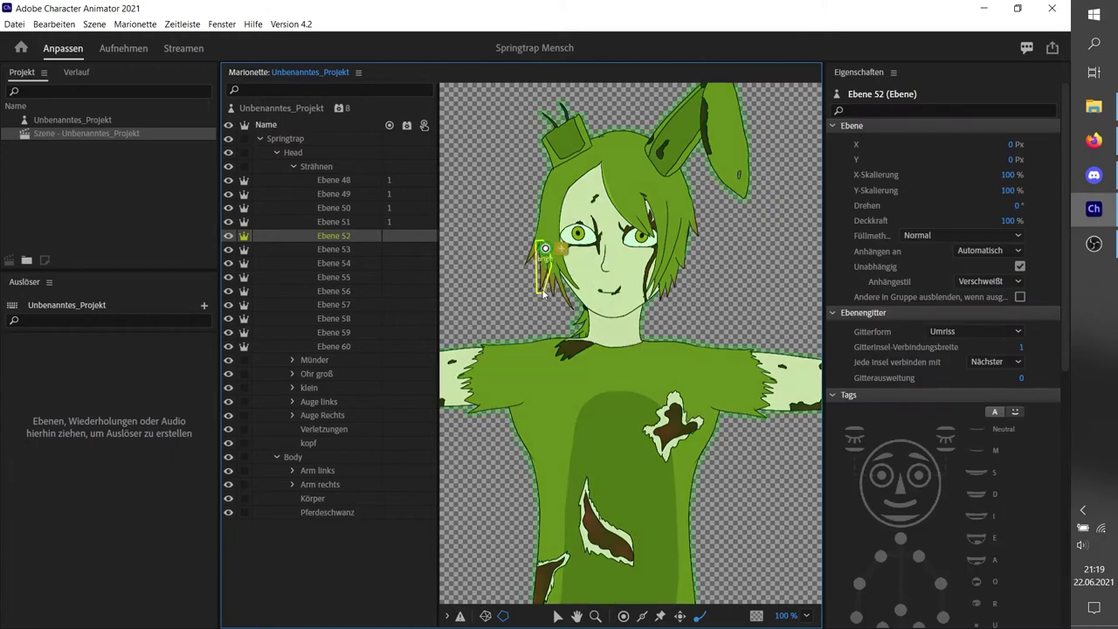
left_click(543, 291)
left_click(340, 249)
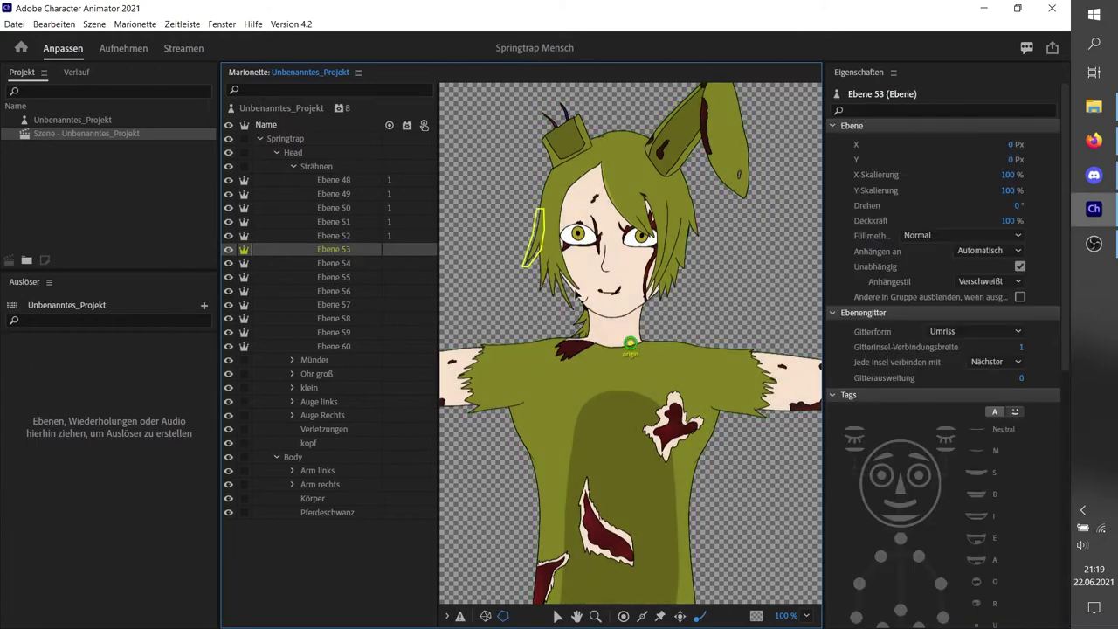
left_click(529, 262)
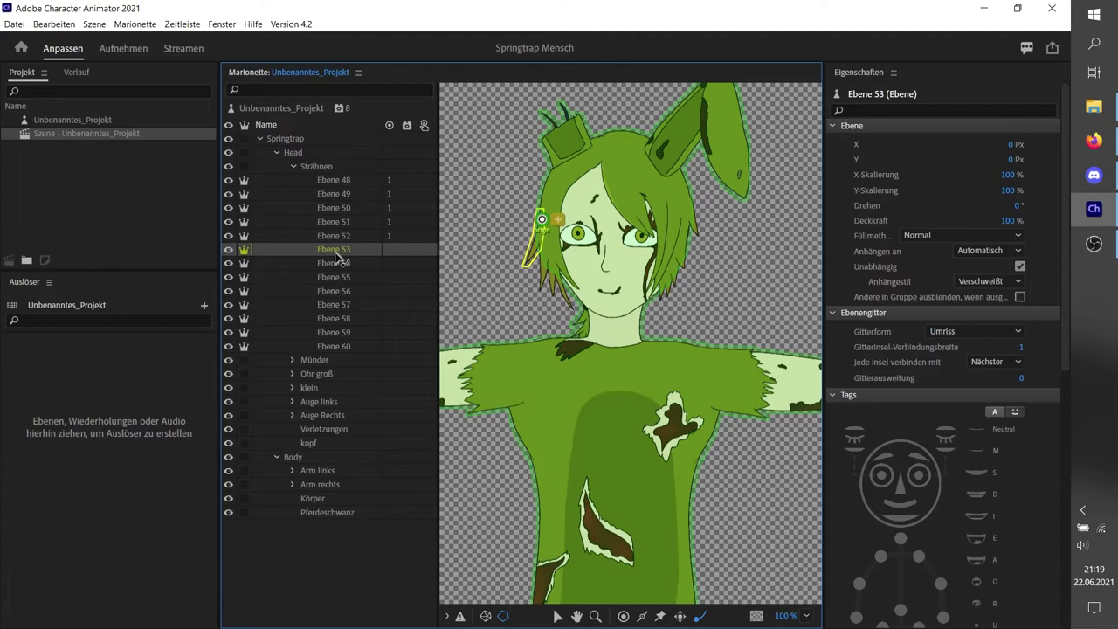
- Set the origin at the root and add a Dangle handle at the tip of hair strands Ebene 54, 55 and 56
left_click(336, 263)
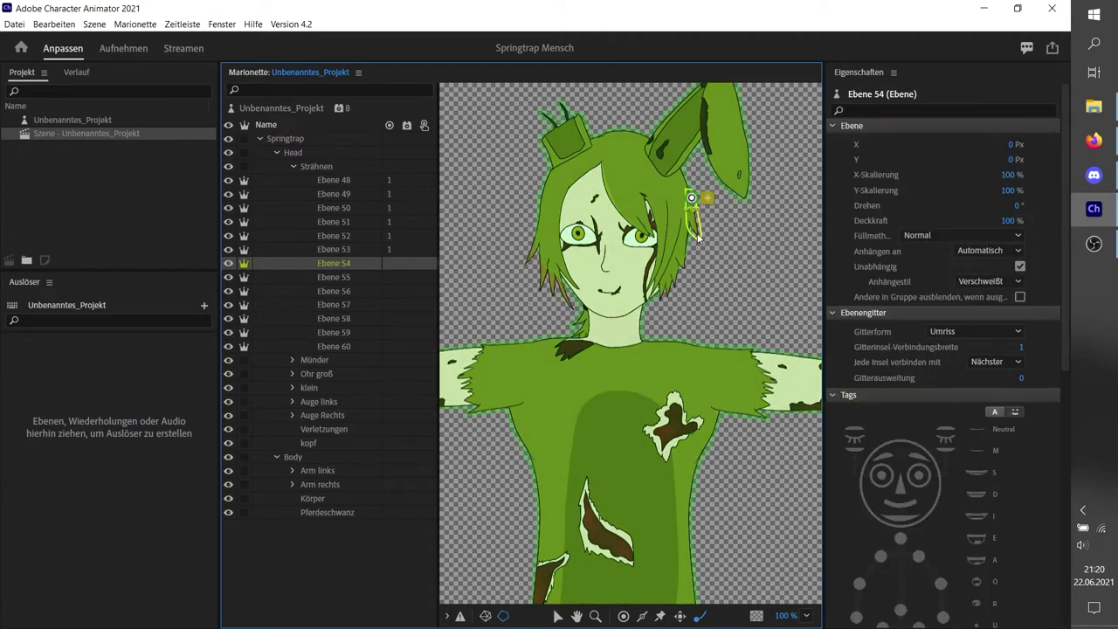
left_click(699, 238)
left_click(318, 278)
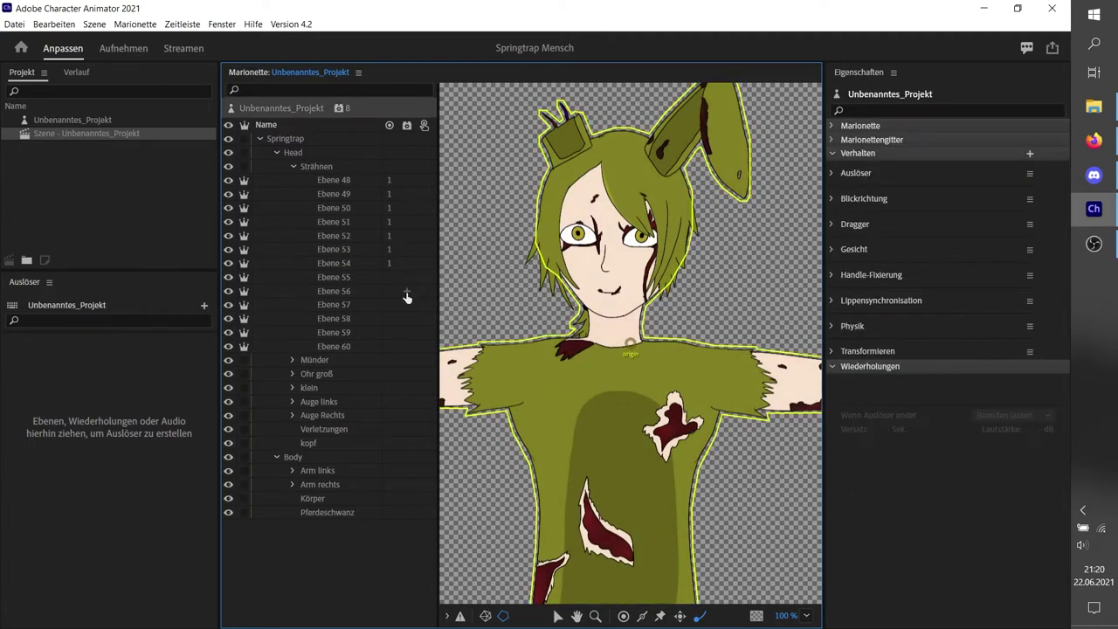
left_click(687, 273)
key("Down")
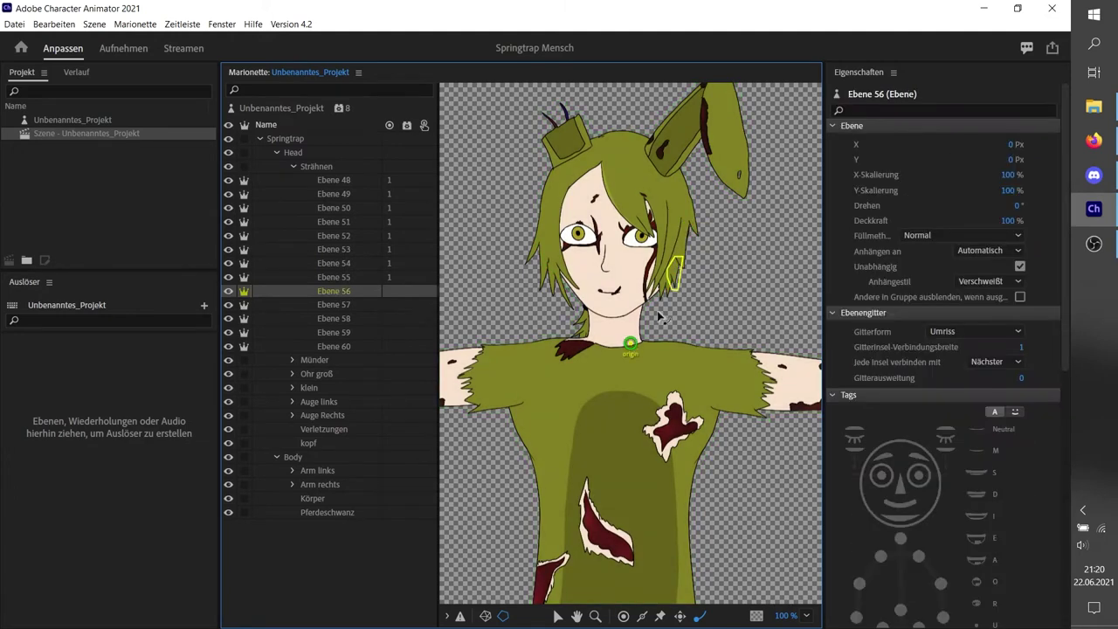
left_click(677, 267)
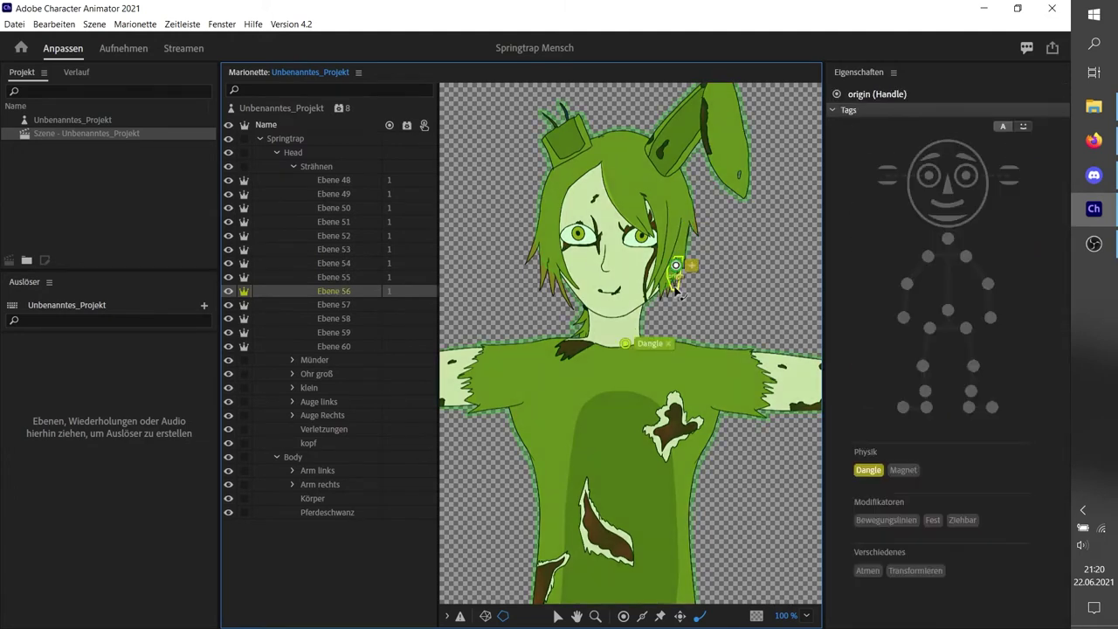
left_click(678, 294)
- Place the origin at the root and a Dangle handle at the tip of hair strands Ebene 57, 58 and 59
key("Down")
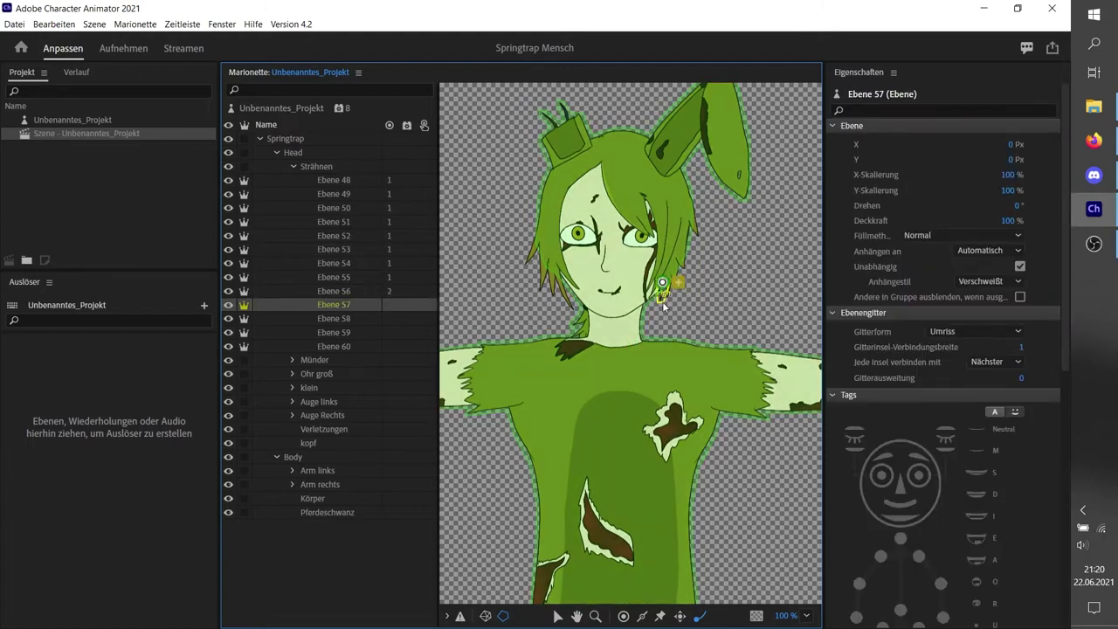
left_click(663, 297)
key("Down")
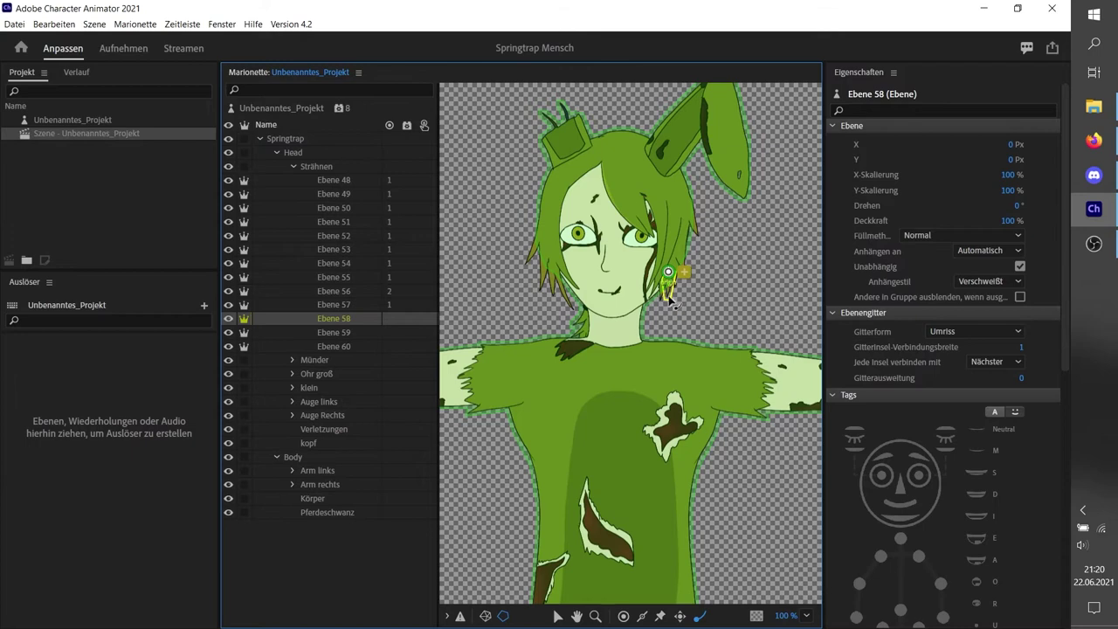
left_click(670, 297)
key("Down")
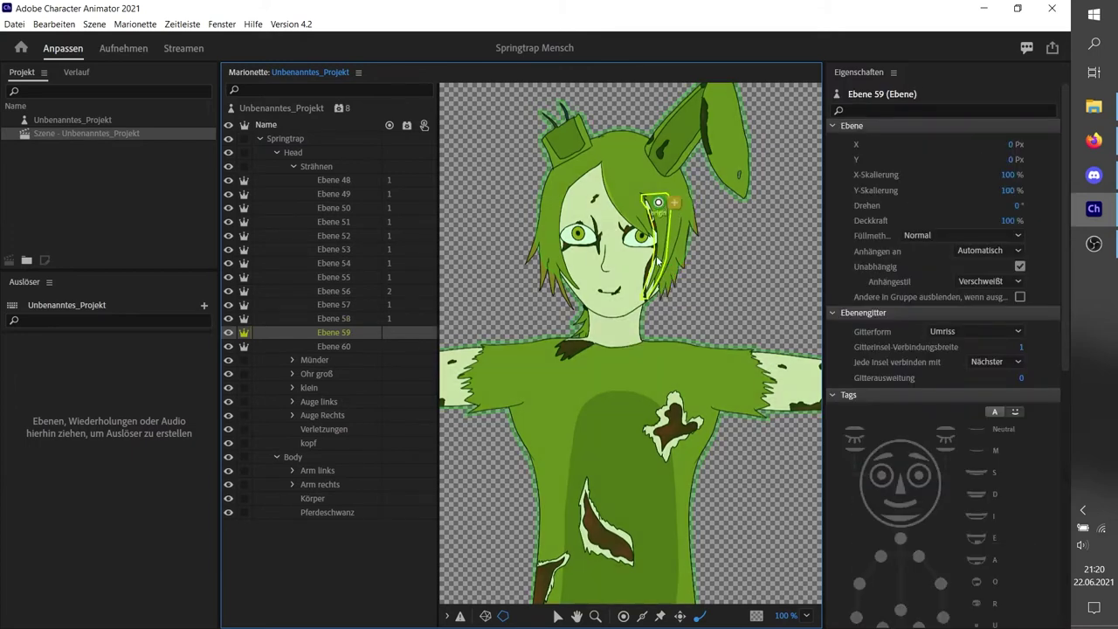
left_click(648, 297)
- Move the origin of Ebene 60 to the strand's root, add a Dangle handle at its tip, and collapse the Strähnen group
left_click(367, 348)
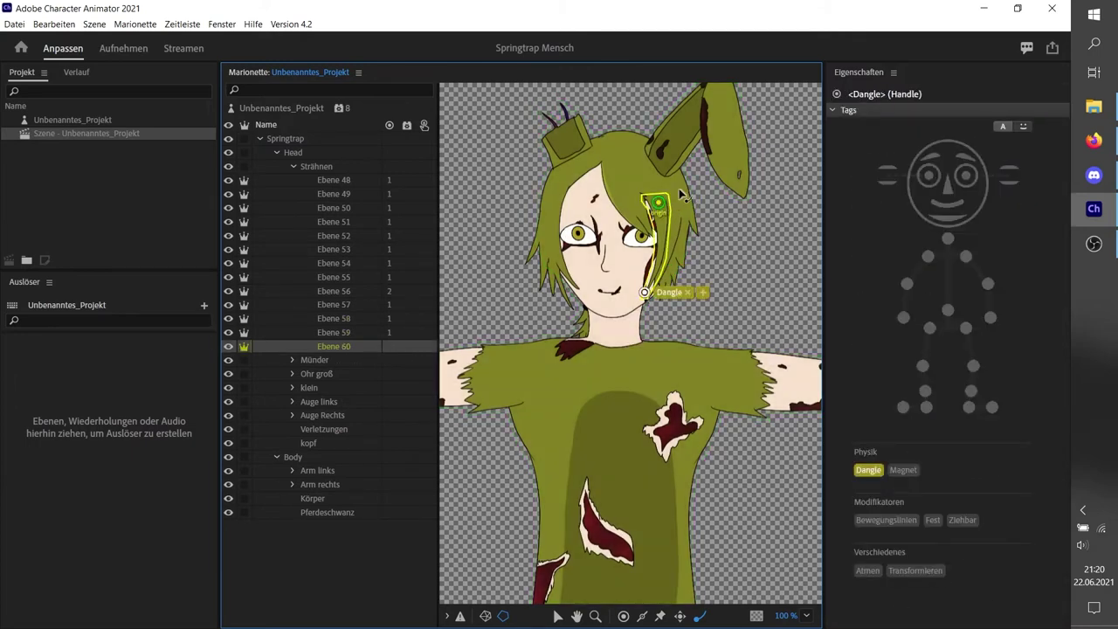
left_click_drag(687, 234, 677, 221)
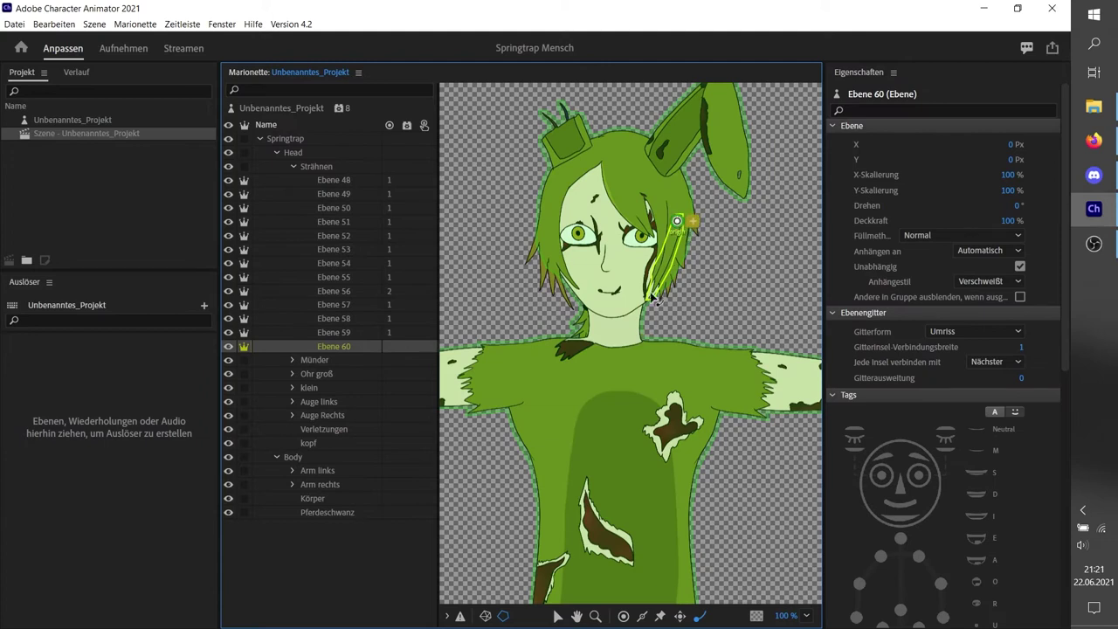
left_click(652, 297)
left_click(293, 164)
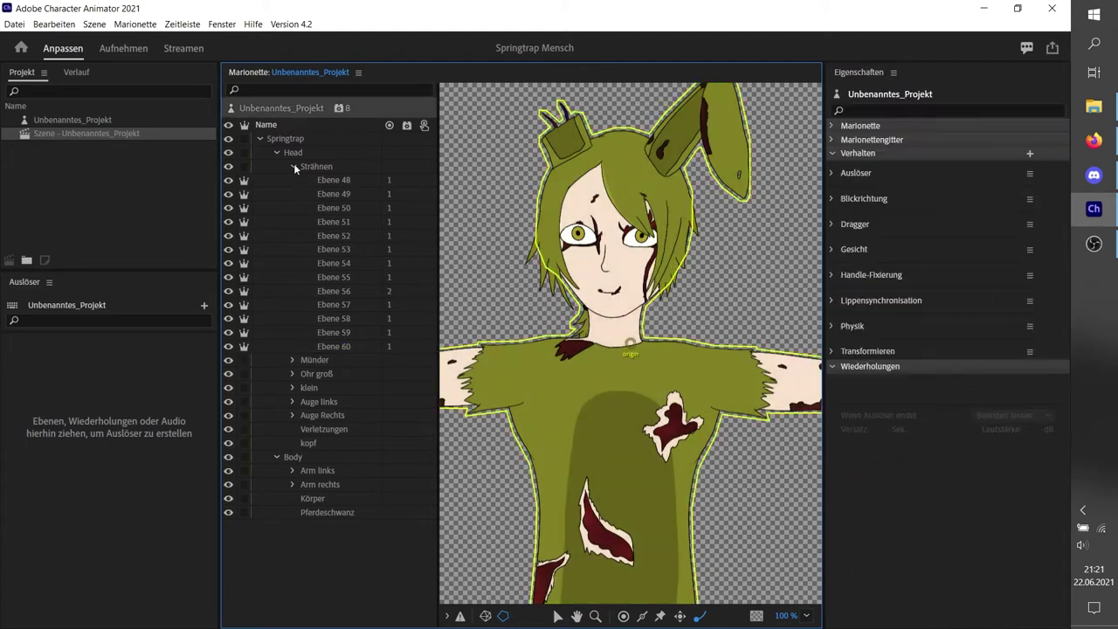
left_click(293, 165)
- Expand the Münder group and open the puppet Unbenanntes_Projekt in Photoshop for editing
left_click(297, 179)
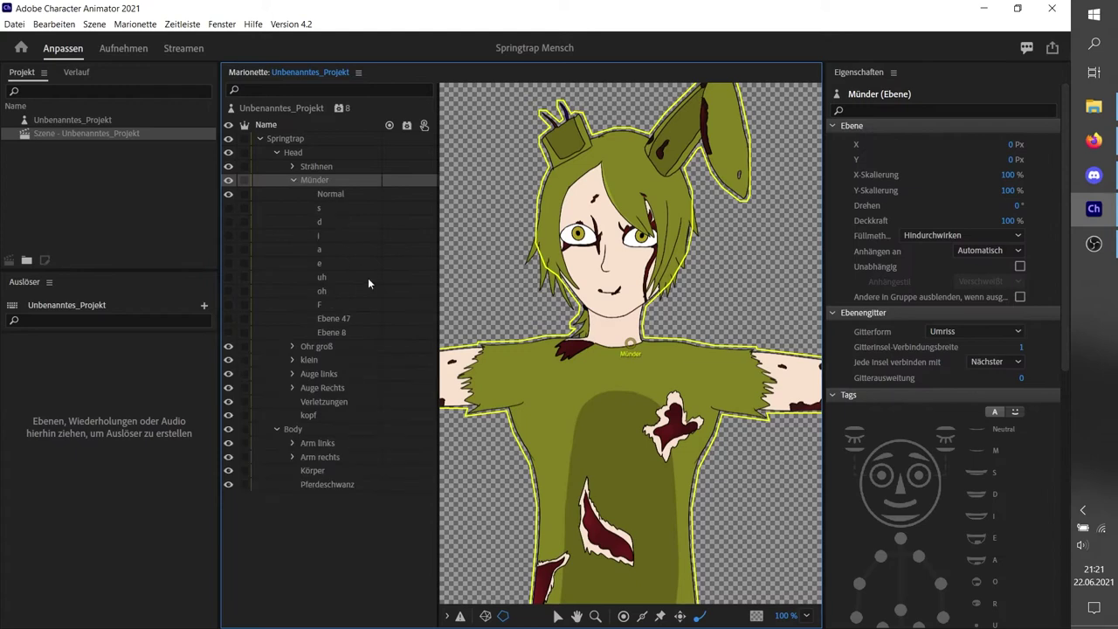
left_click(341, 318)
left_click(85, 122)
left_click(44, 260)
- Assign the Neutral mouth tag to the Normal layer and select the mouth layer s
left_click(348, 194)
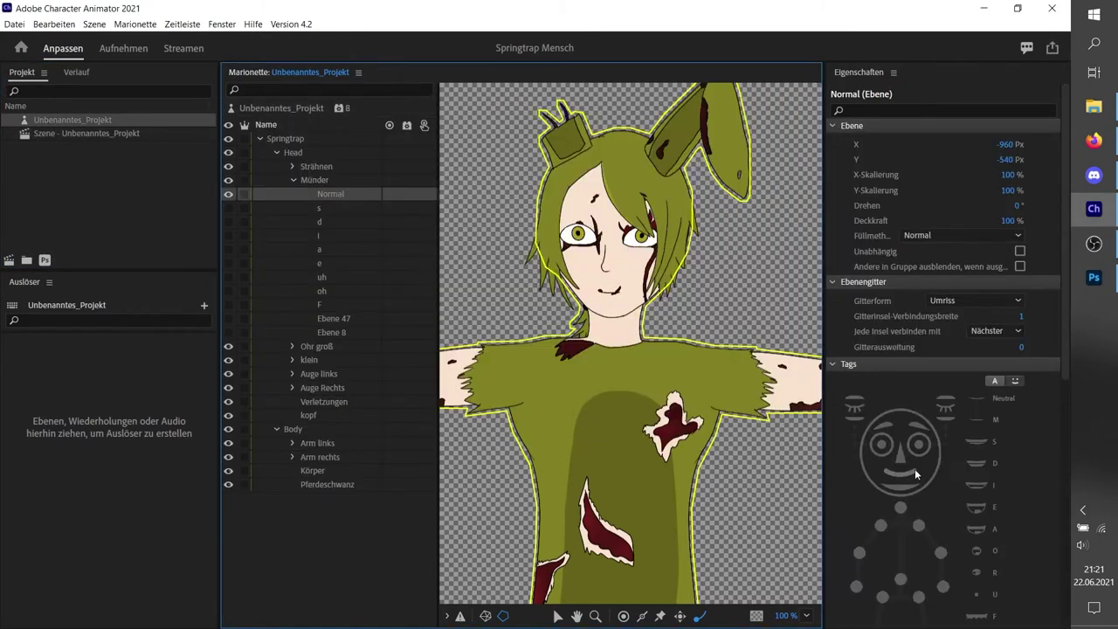
scroll(976, 435, "down", 3)
left_click(977, 238)
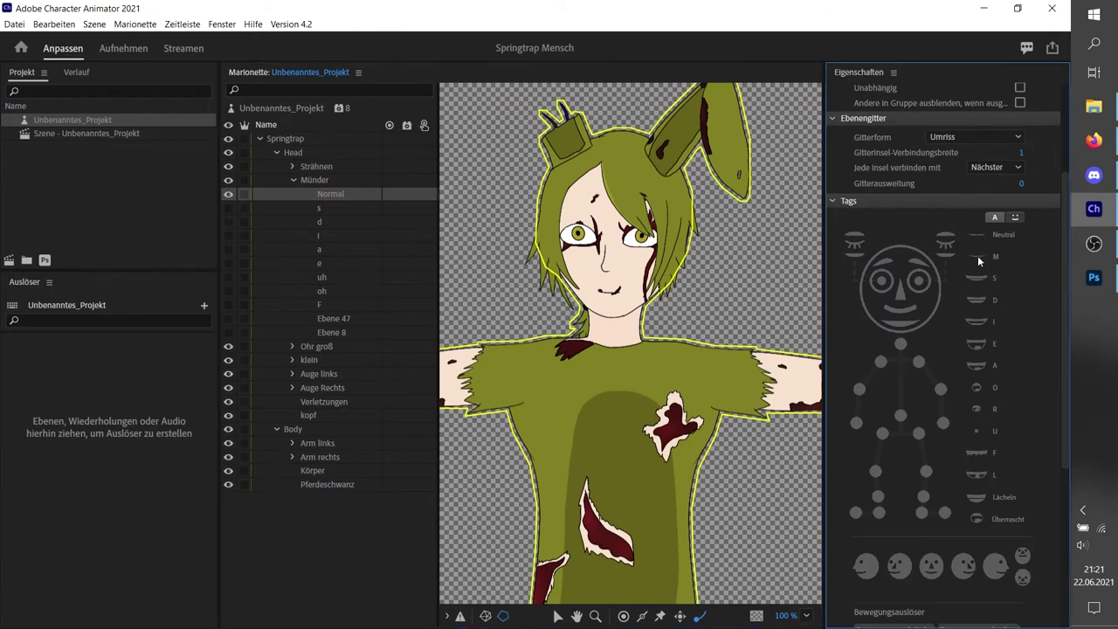
left_click(340, 212)
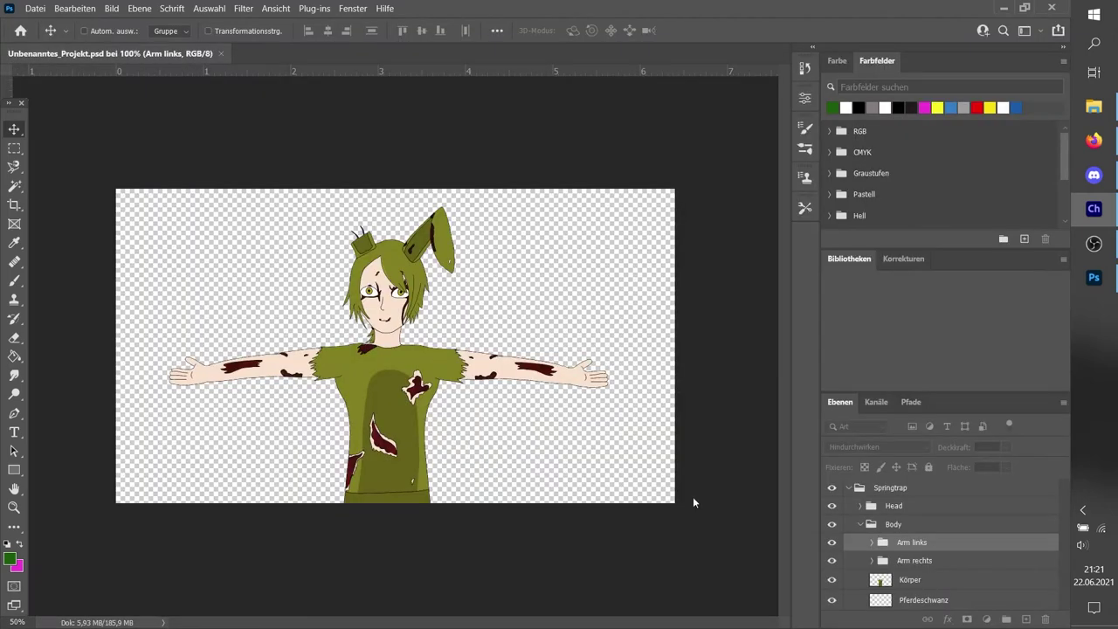
- In Photoshop, delete the layers Ebene 47 and Ebene 8 from the mouth layers in Head, and save and close the file
left_click(860, 524)
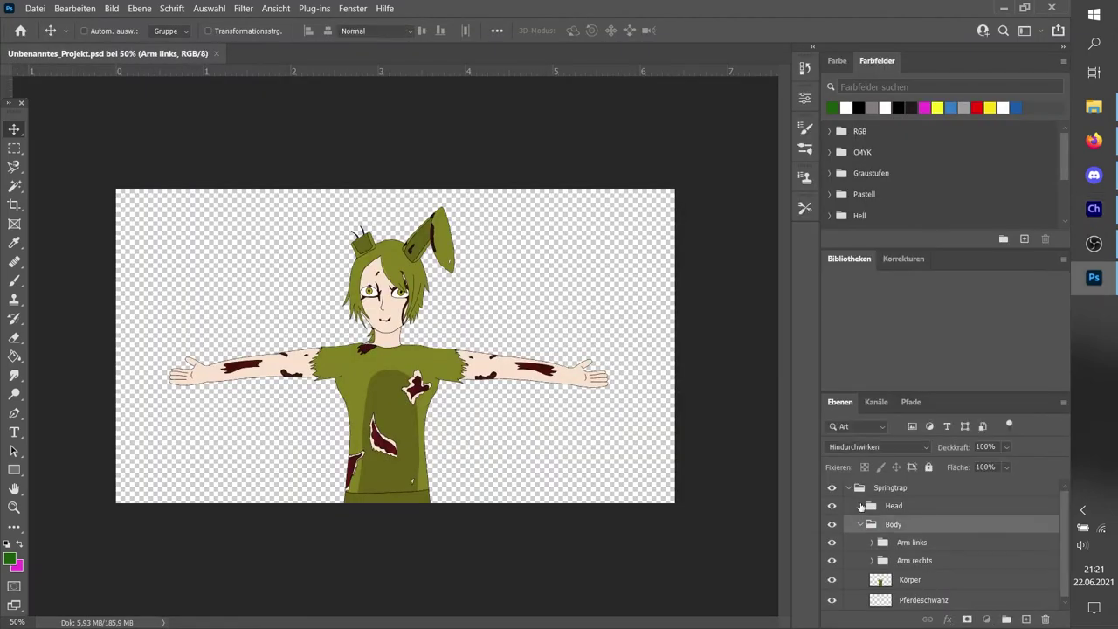
left_click(860, 506)
left_click(872, 543)
scroll(909, 547, "down", 4)
left_click(921, 545)
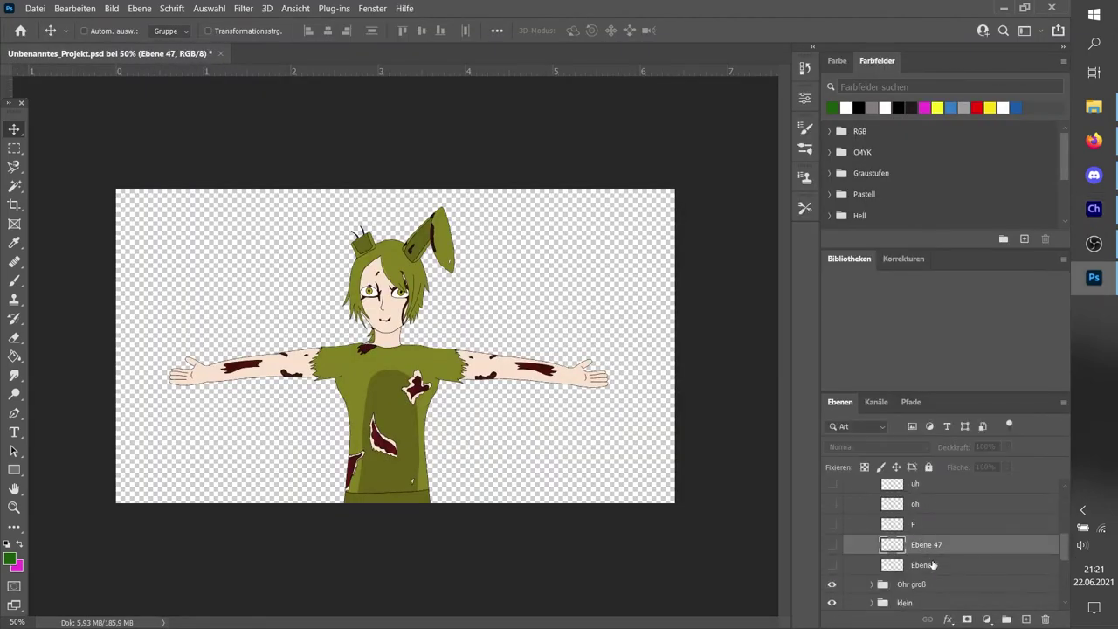
left_click(933, 565, "shift")
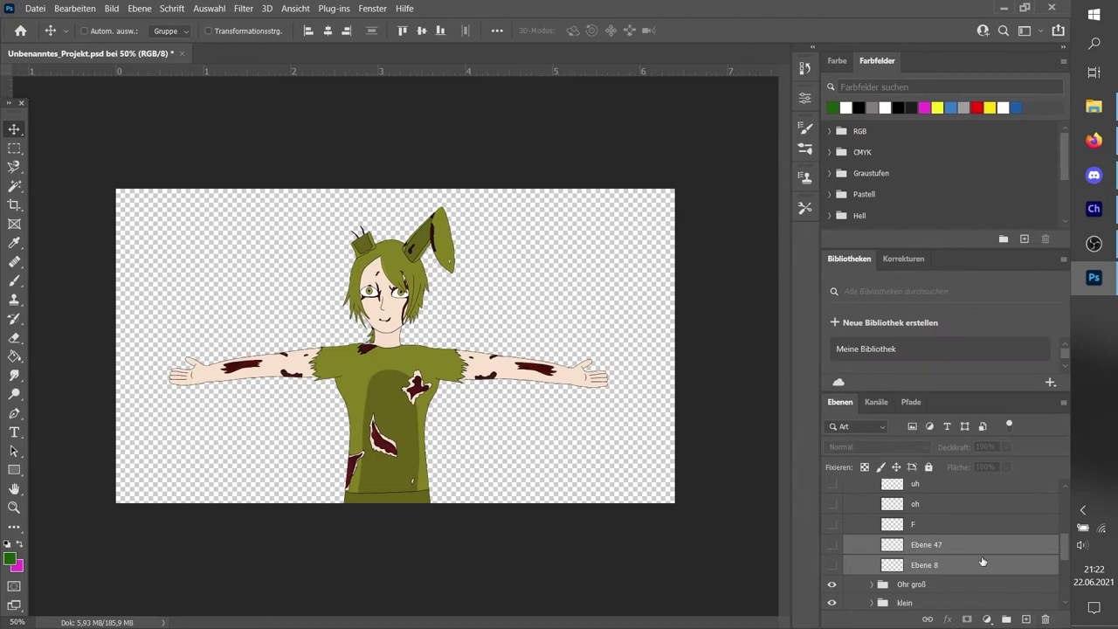
left_click(931, 551)
left_click(934, 563)
left_click(933, 549, "shift")
left_click(1043, 618)
left_click(496, 253)
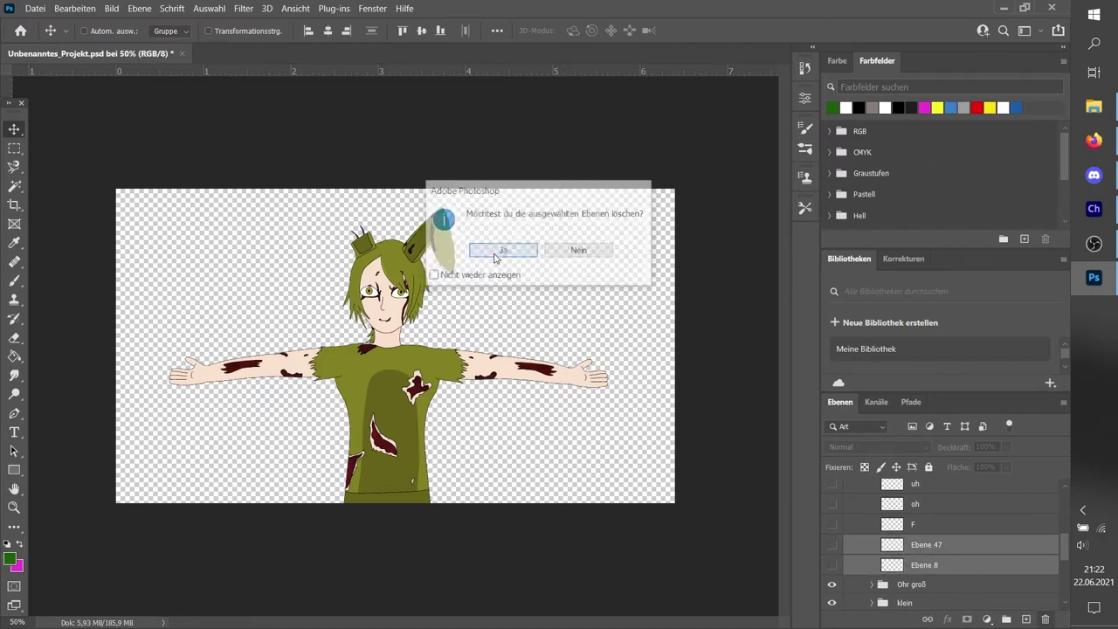
key("ctrl+s")
left_click(1052, 8)
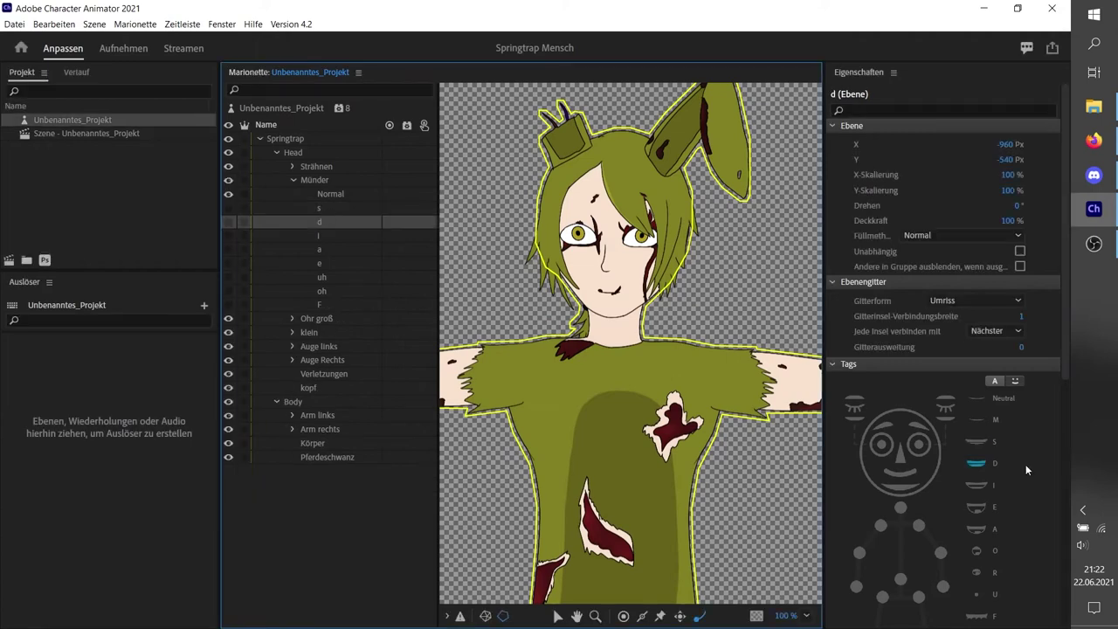
- Back in Character Animator, assign the matching mouth-shape tags to the Münder layers I, a, e, uh, oh and F
left_click(328, 180)
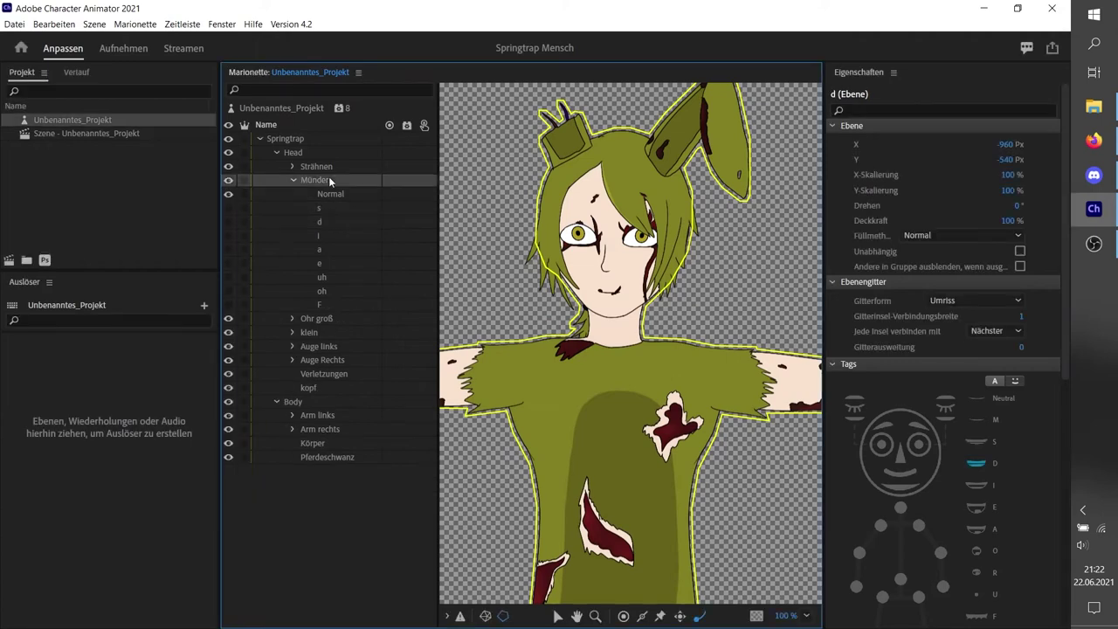
left_click(328, 236)
left_click(322, 249)
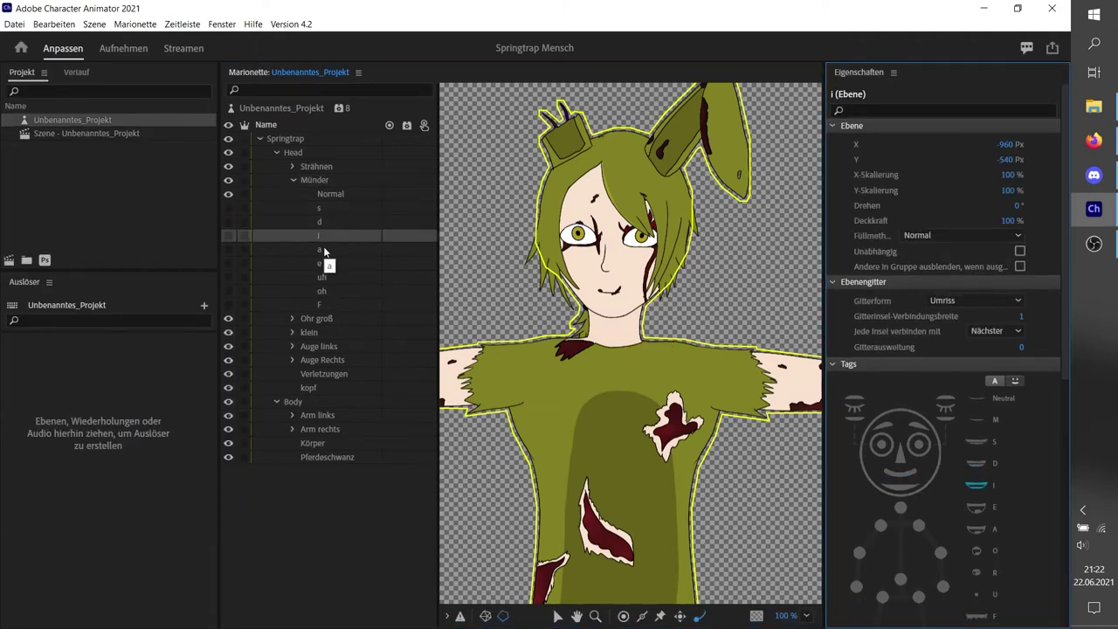
left_click(307, 263)
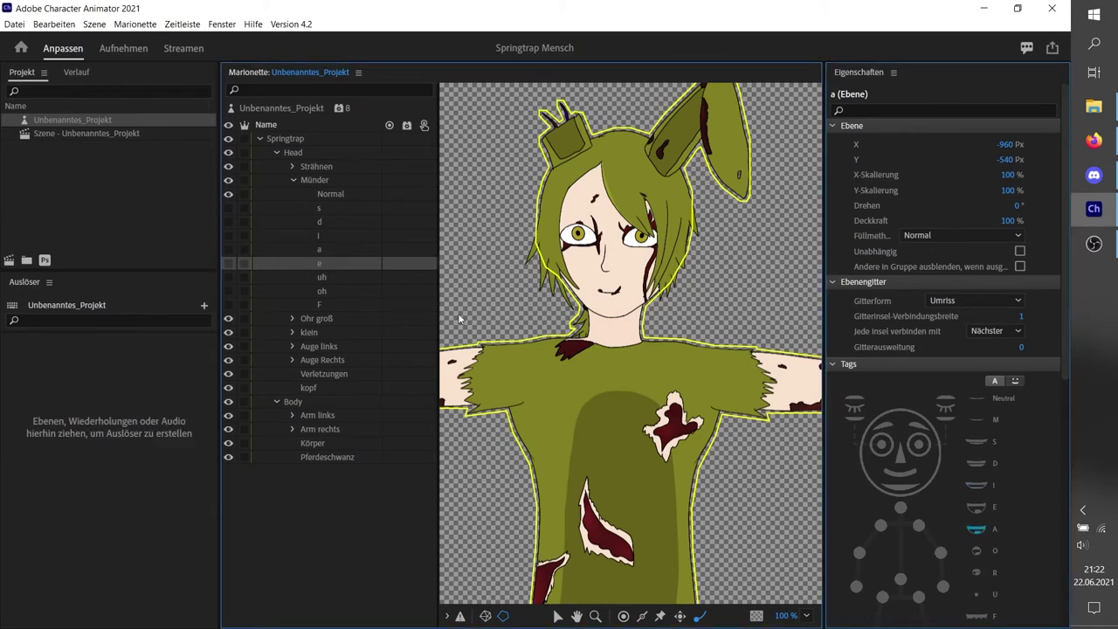
left_click(327, 277)
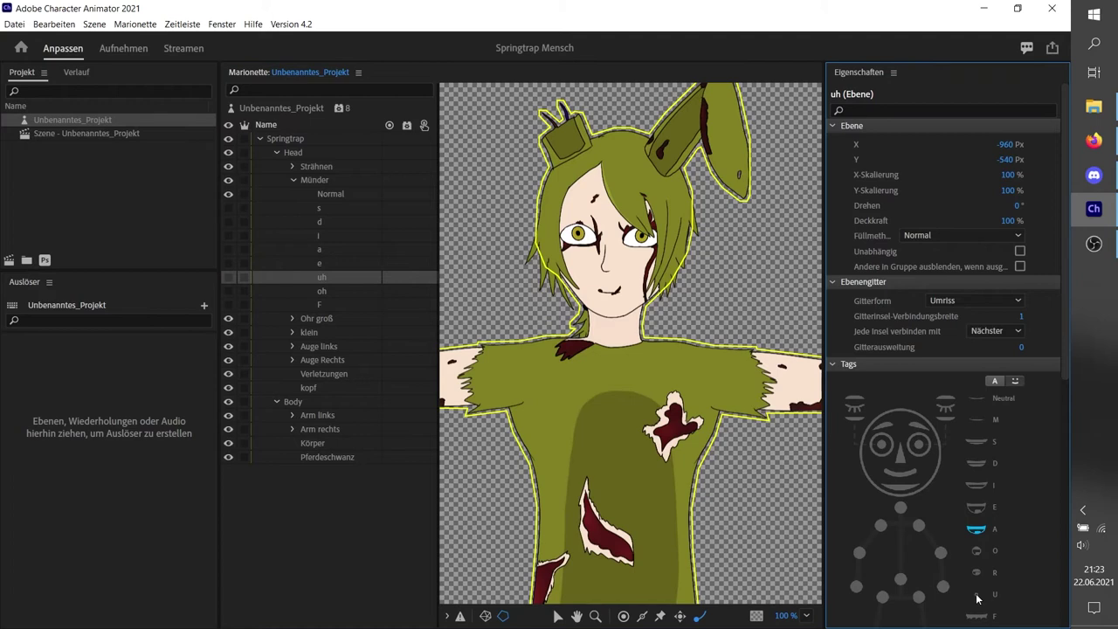
left_click(335, 292)
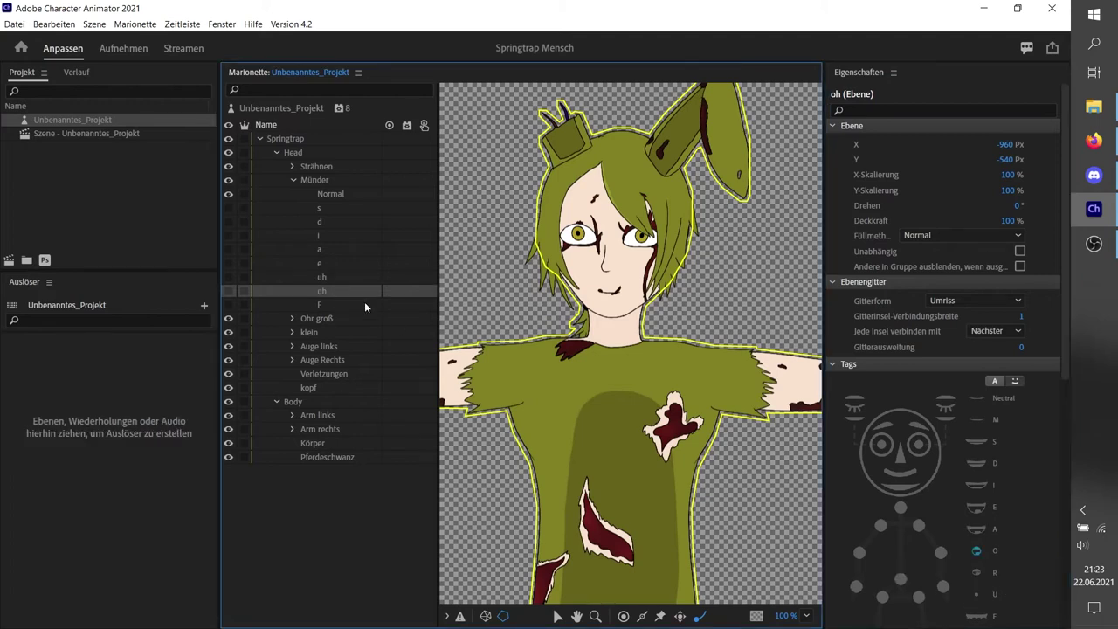
left_click(365, 305)
- Make the Ohr groß group and its oben layer independent, and add a Dangle handle at the tip of the bent ear
left_click(293, 181)
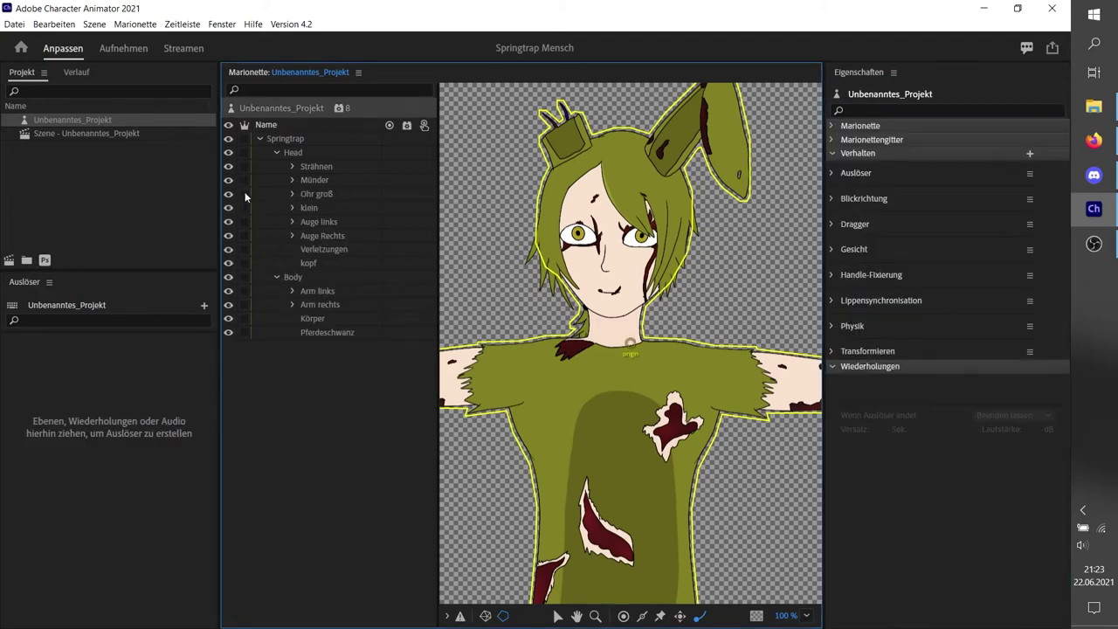
left_click(320, 196)
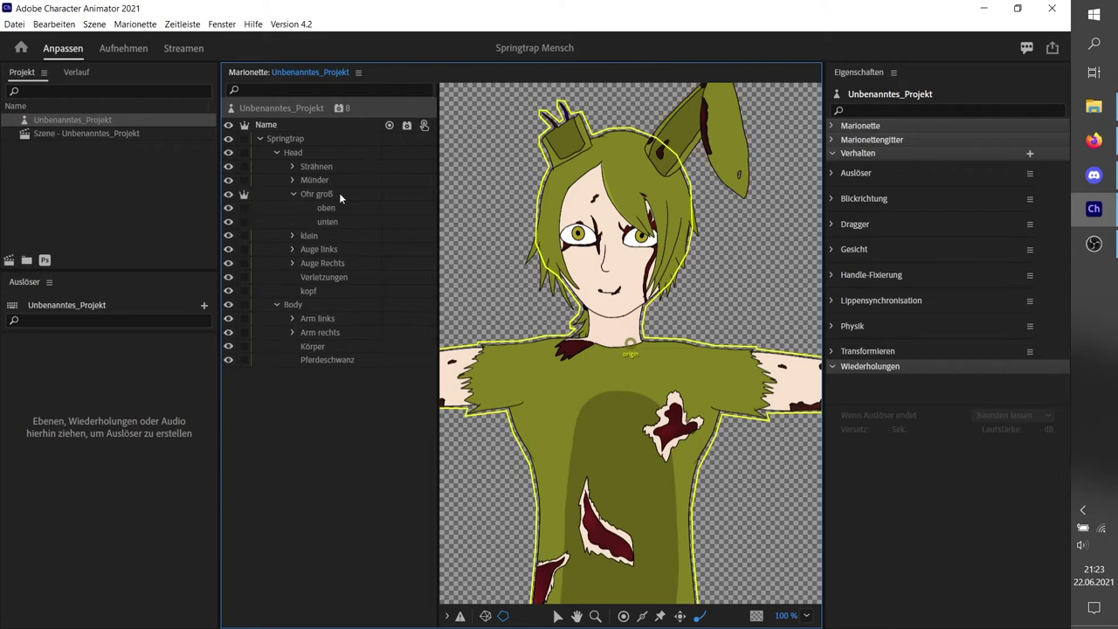
left_click(339, 194)
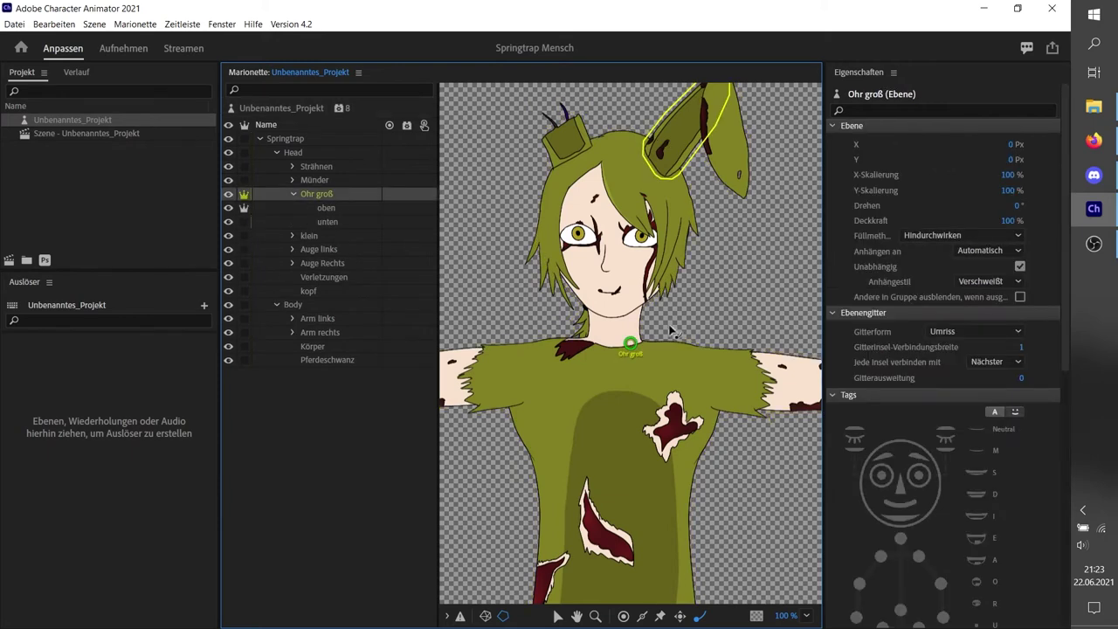
left_click(337, 209)
left_click(746, 201)
left_click(743, 198)
left_click(294, 194)
- Make the klein ear group and its two cable layers independent, and add a Dangle handle to the small ear
left_click(291, 208)
left_click(244, 208)
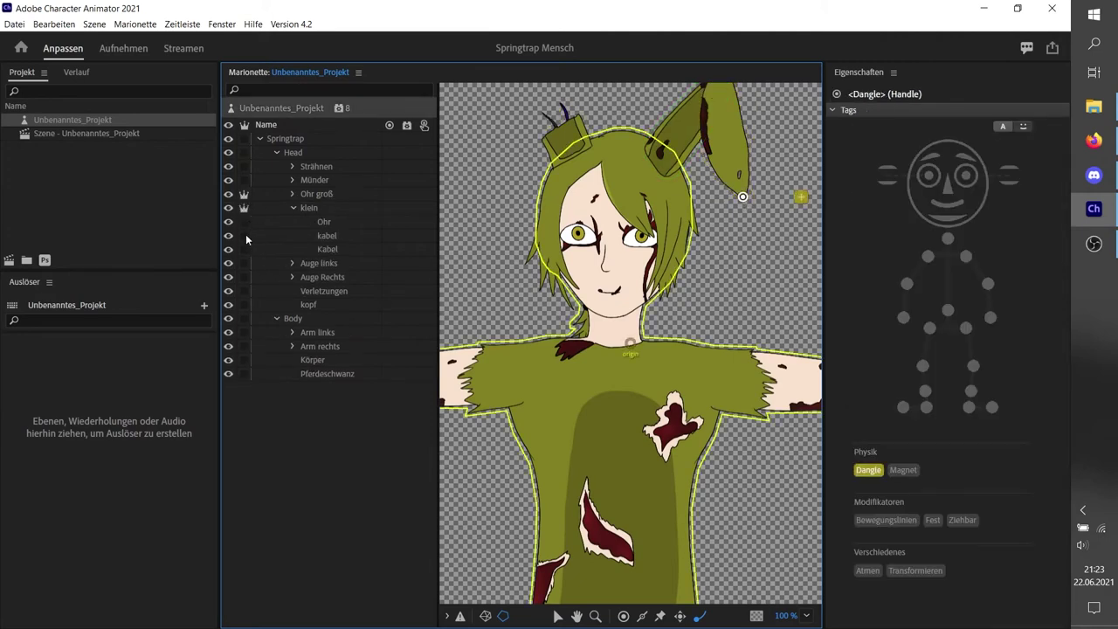
left_click(318, 208)
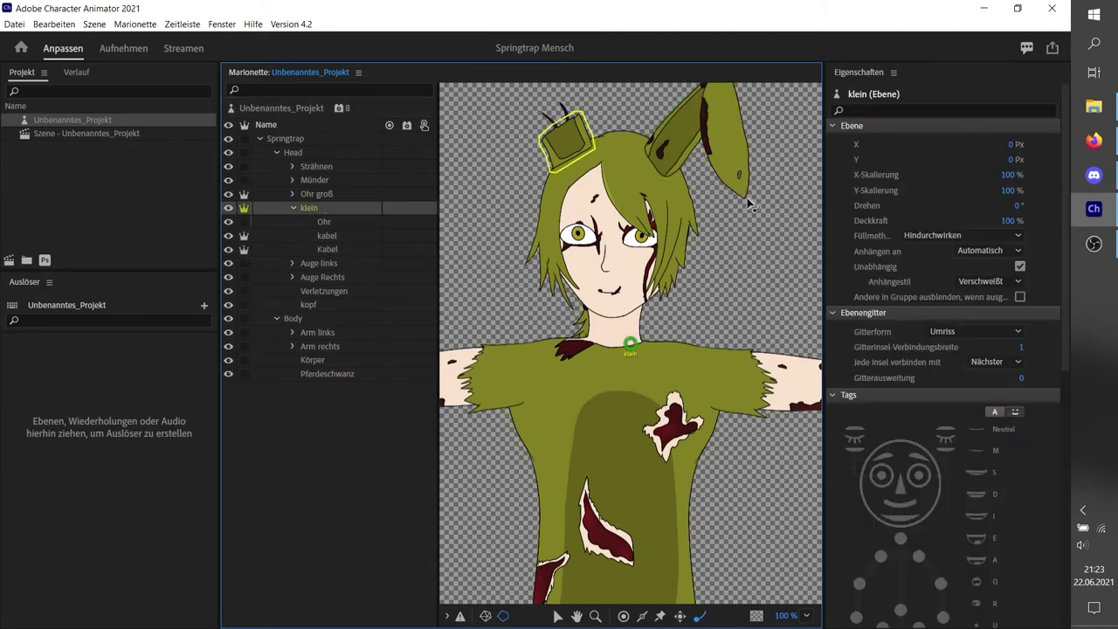
left_click(561, 131)
- Add Dangle handles to both cable layers of the small ear and at the upper end of Ohr groß
left_click(337, 241)
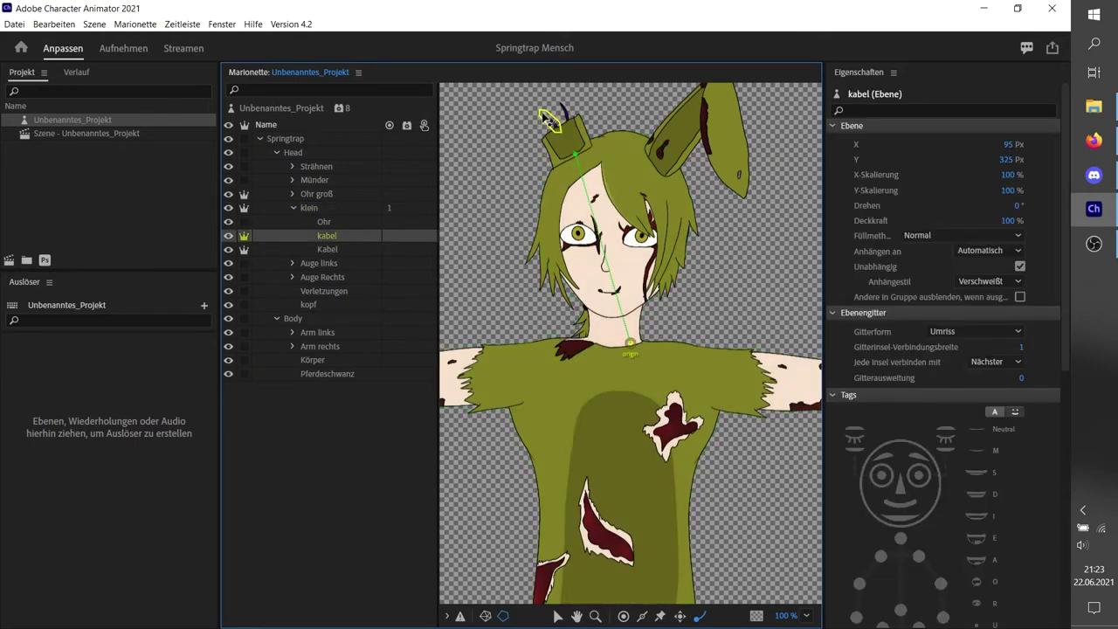
left_click(549, 120)
left_click(563, 138)
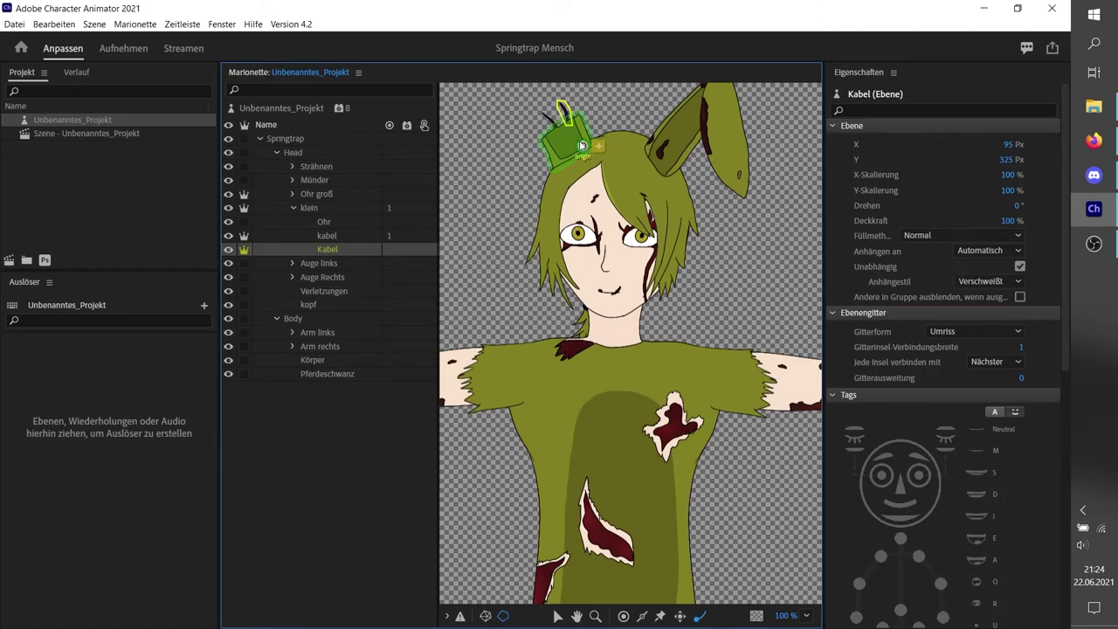
left_click(562, 103)
left_click(294, 208)
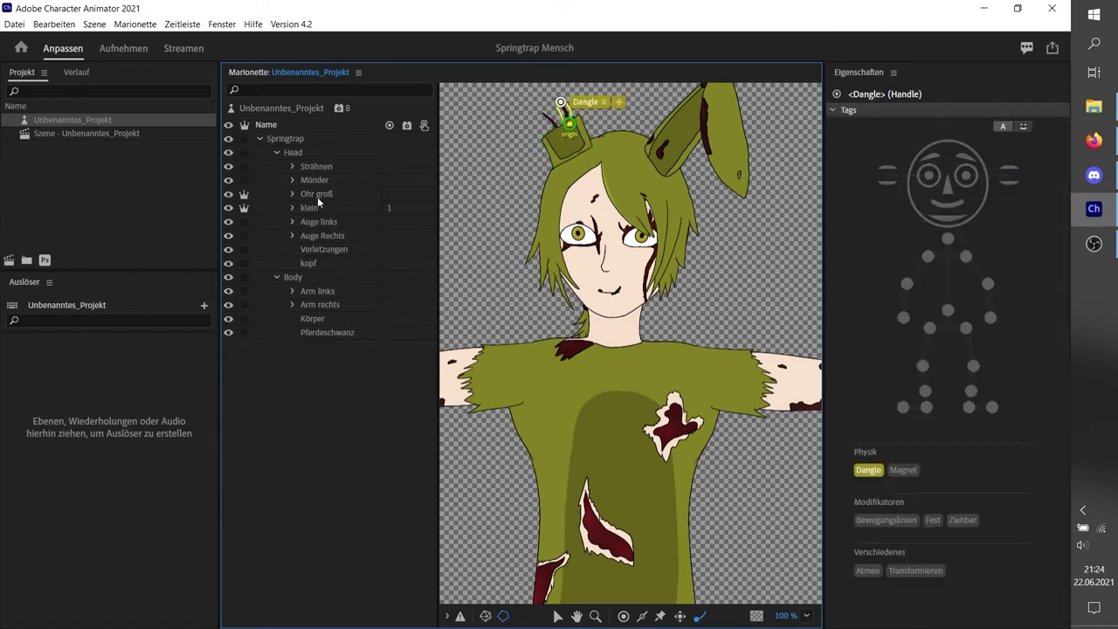
left_click(317, 194)
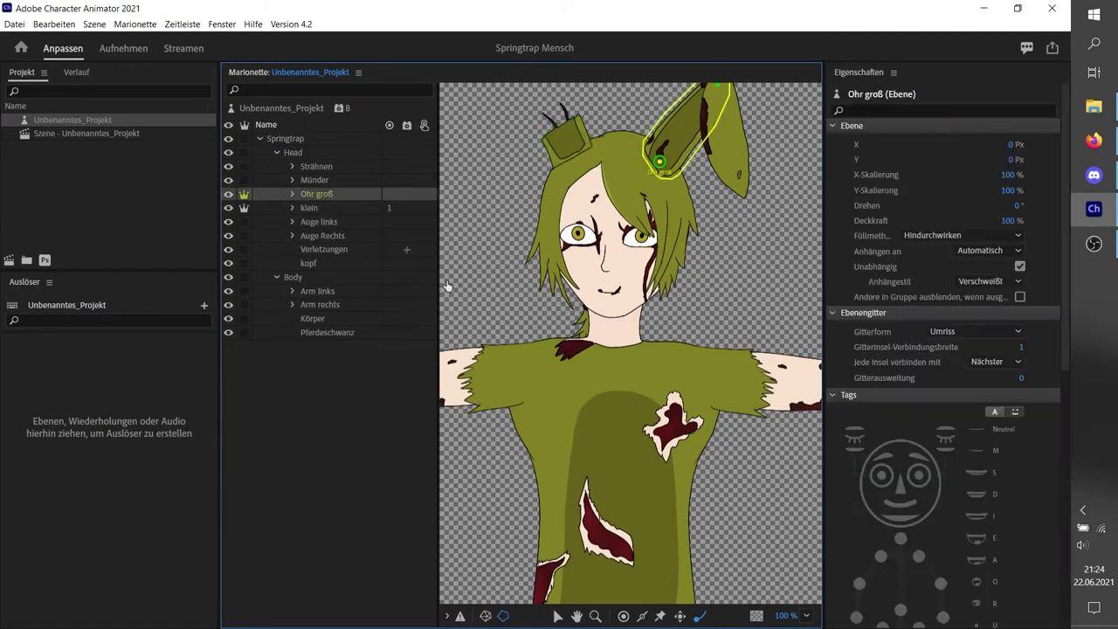
left_click(724, 86)
- In the Auge links group, assign the left blink tag to the blink layer
left_click(314, 222)
left_click(292, 221)
left_click(326, 235)
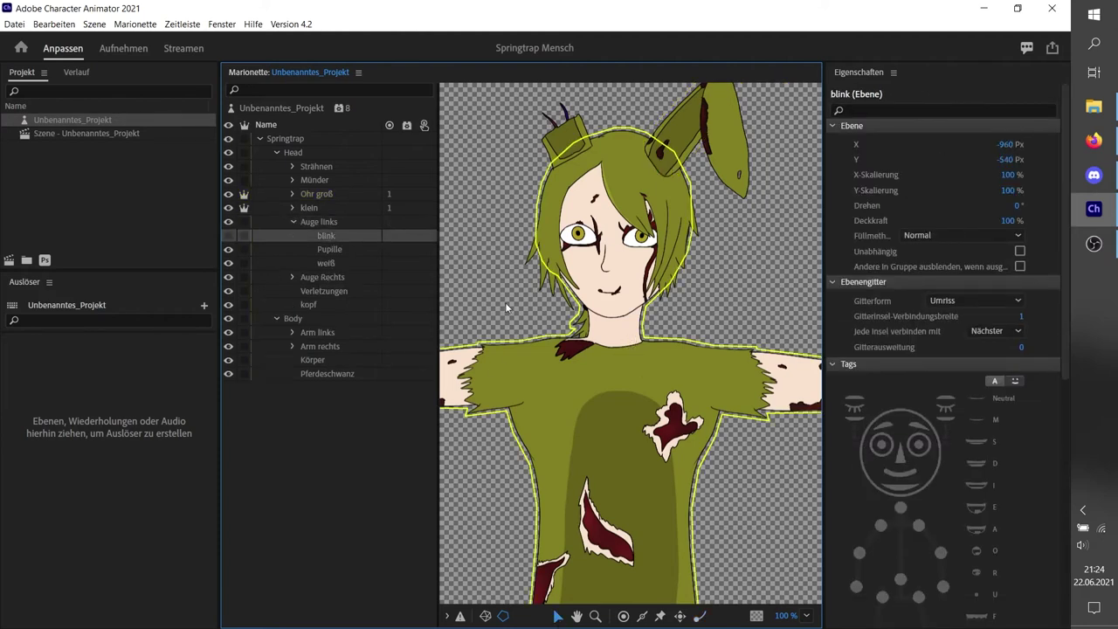
left_click(229, 222)
left_click(229, 222)
- Tag the Auge links layers Pupille as Linke Pupille and Linke Pupillengröße and weiß as Linkes Auge, and make Pupille independent
left_click(344, 251)
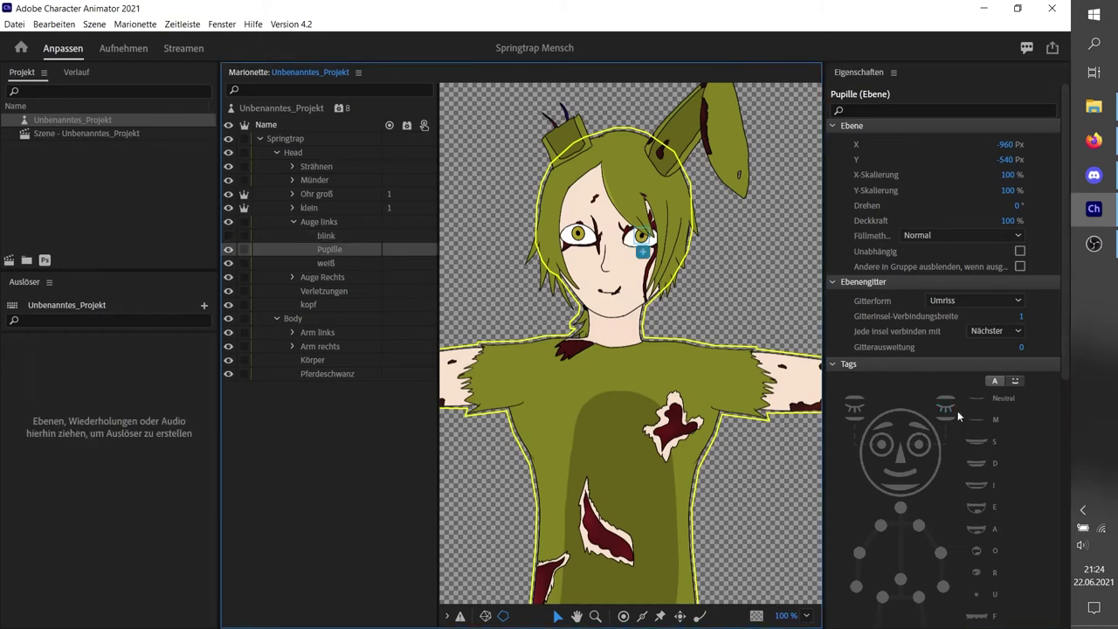
left_click(346, 265)
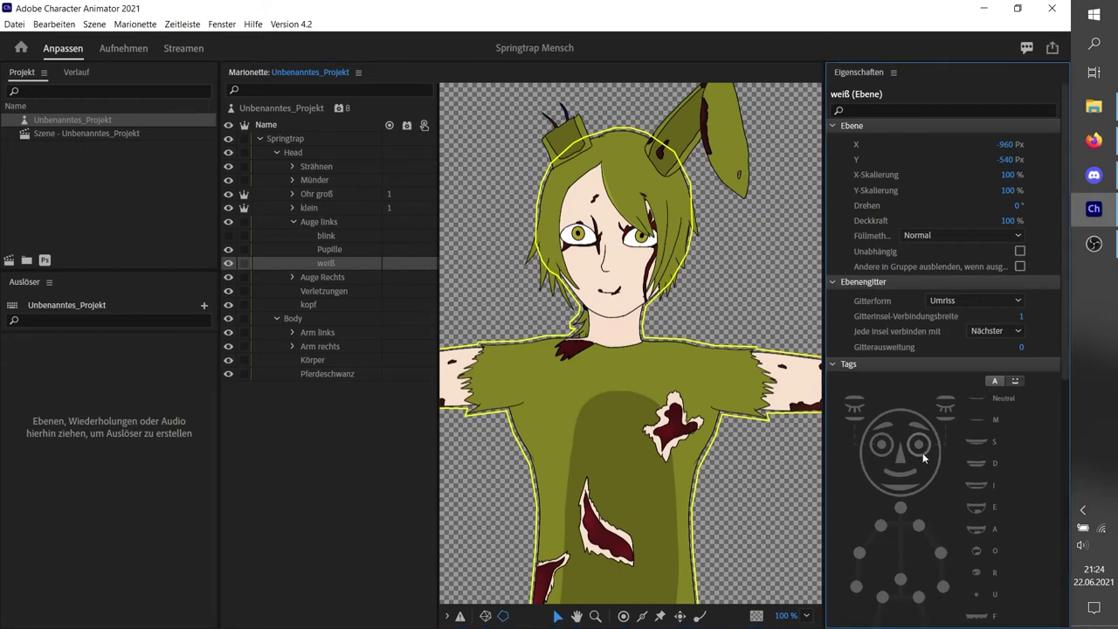
left_click(345, 249)
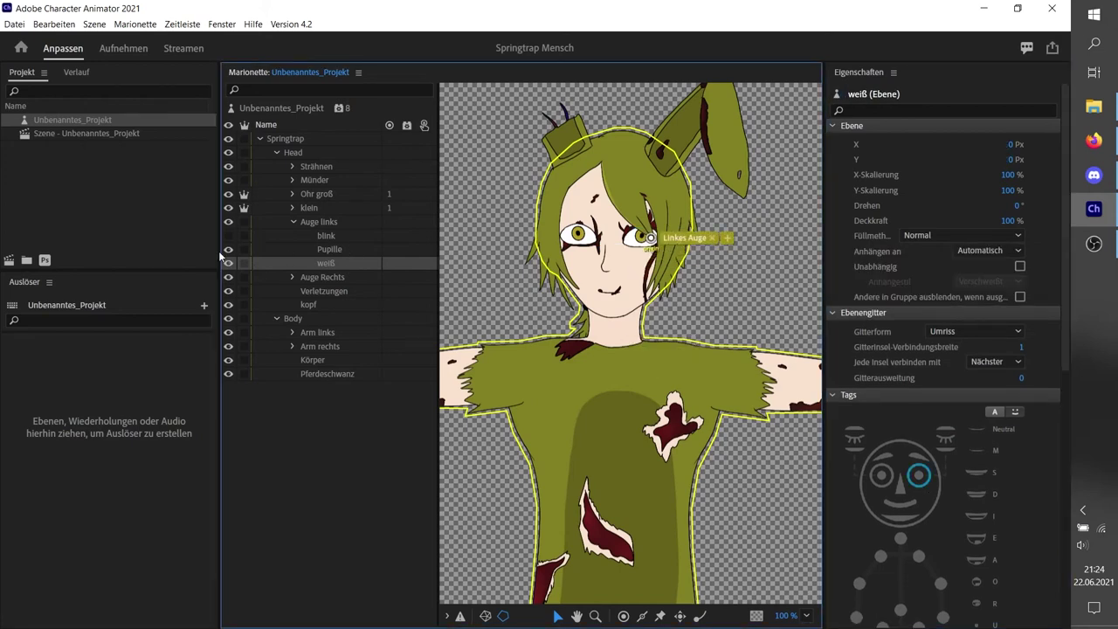
left_click(245, 251)
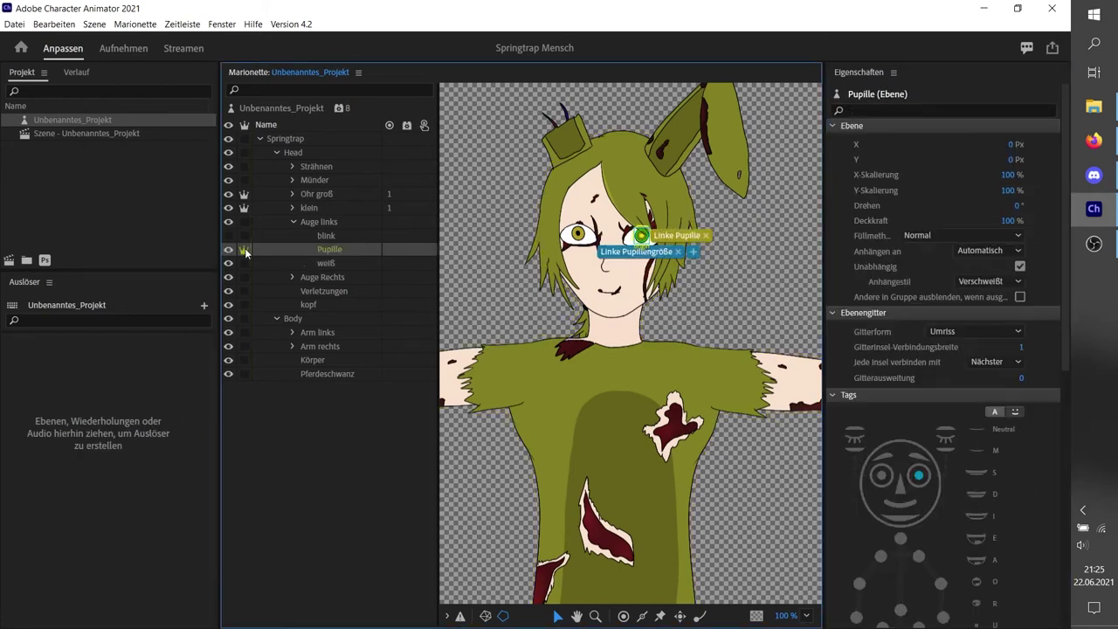
- In the Auge Rechts group, assign the right blink tag to the blink layer
left_click(294, 222)
left_click(292, 236)
left_click(326, 249)
left_click(863, 412)
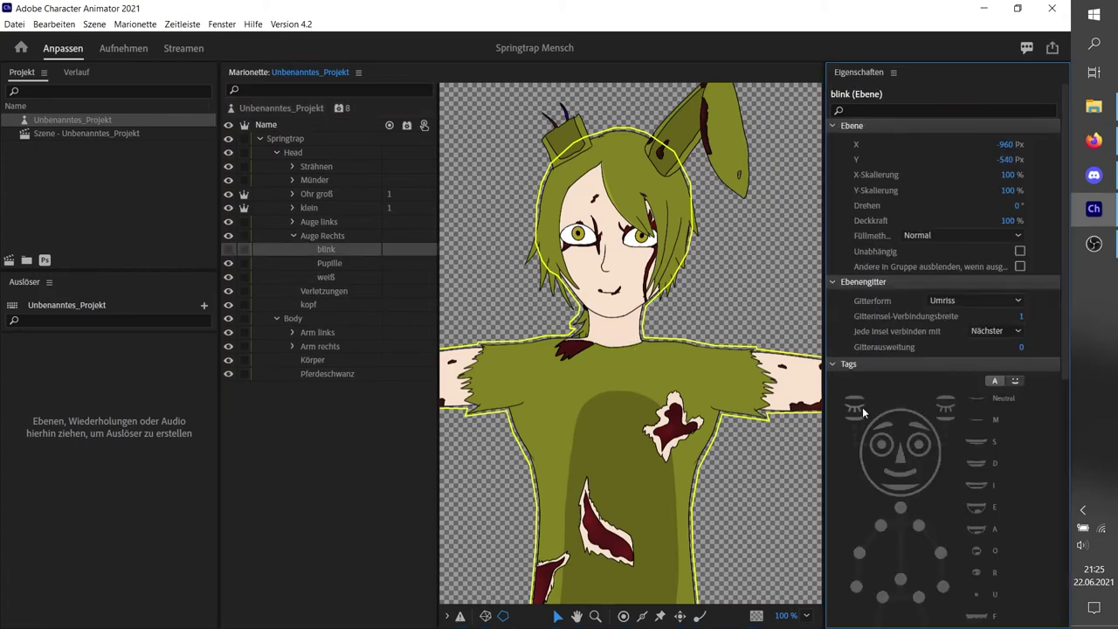
- In Auge Rechts, make the Pupille layer independent and assign the right eye tag to the weiß layer
left_click(323, 262)
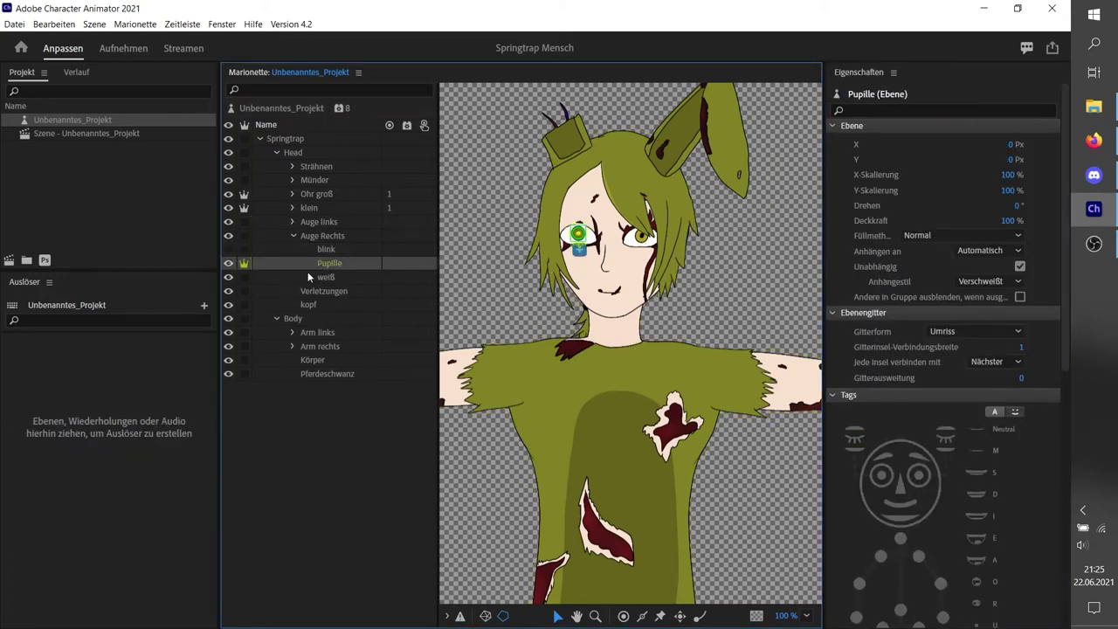
scroll(933, 549, "down", 10)
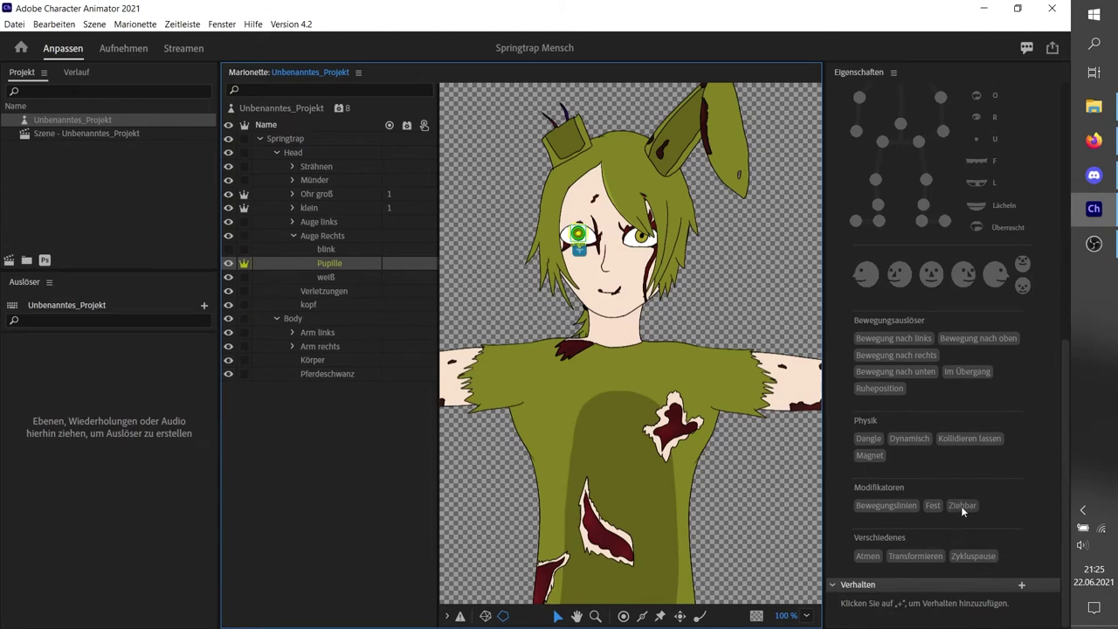
left_click(344, 276)
left_click(891, 448)
left_click(294, 236)
- Add the Ziehbar modifier to the Pupille layer in the Auge links group
left_click(294, 222)
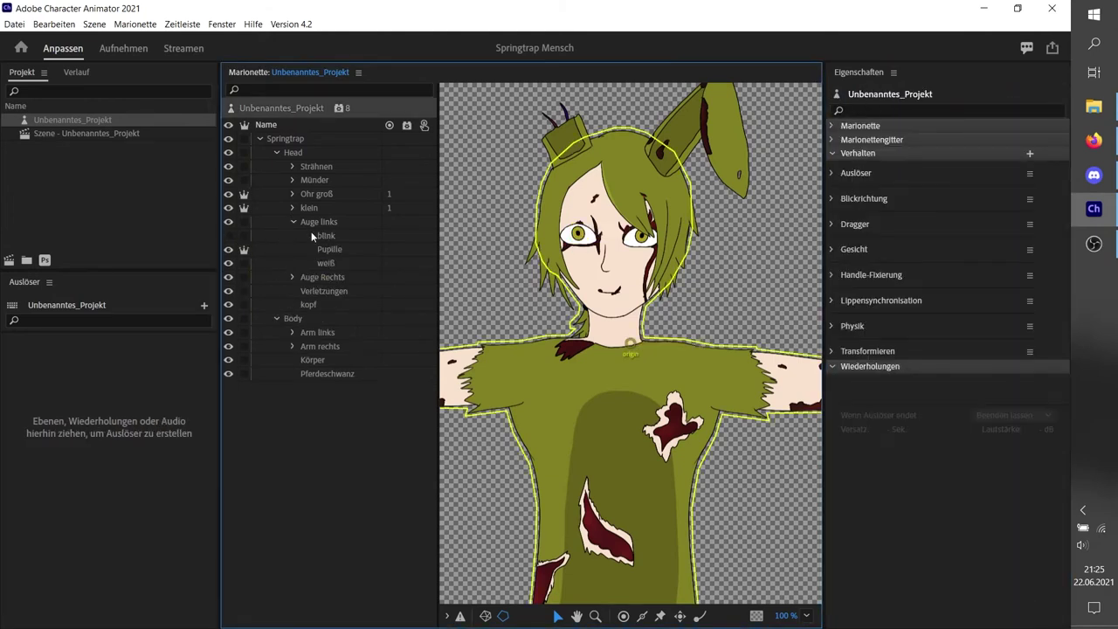
left_click(329, 249)
scroll(985, 543, "down", 10)
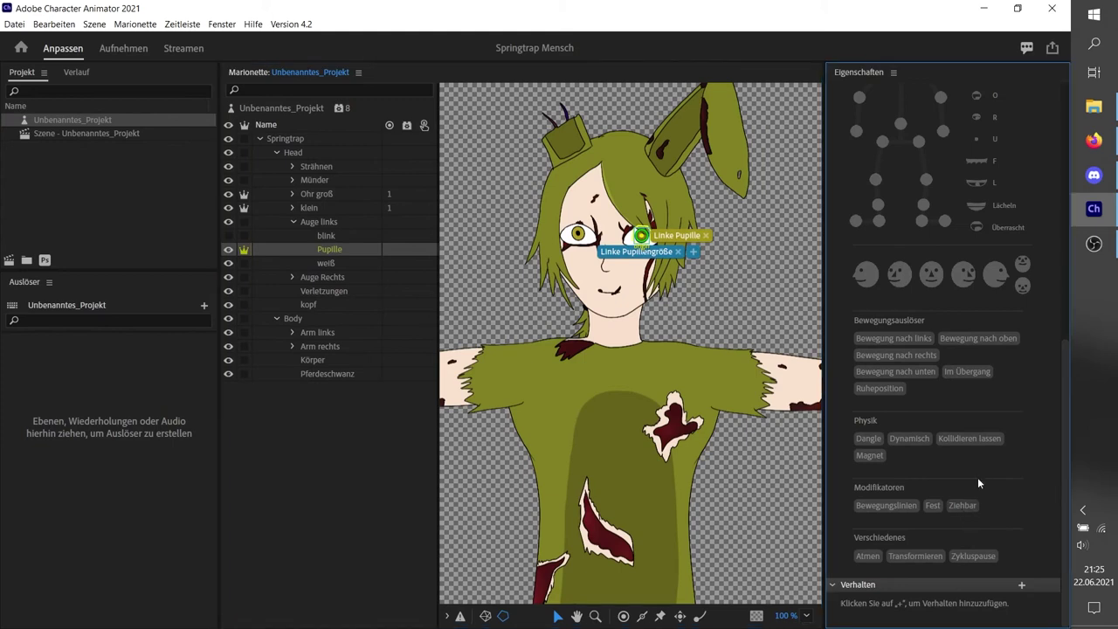
left_click(962, 505)
left_click(293, 222)
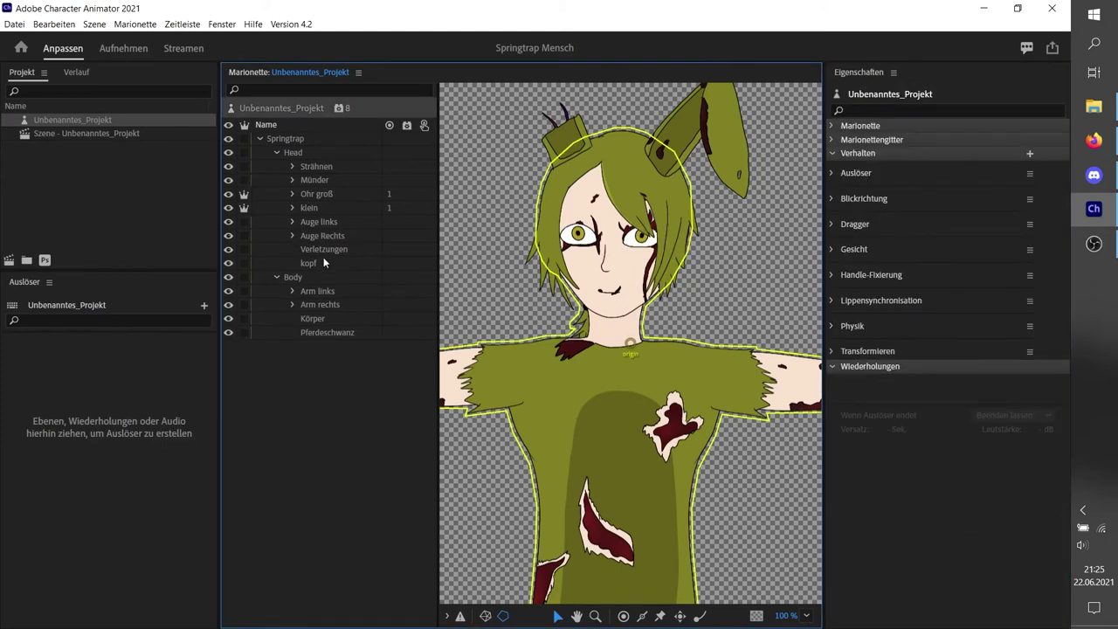
- Make the Arm links group independent, move its origin handle to the shoulder and tag it as the right shoulder
left_click(277, 152)
left_click(249, 180)
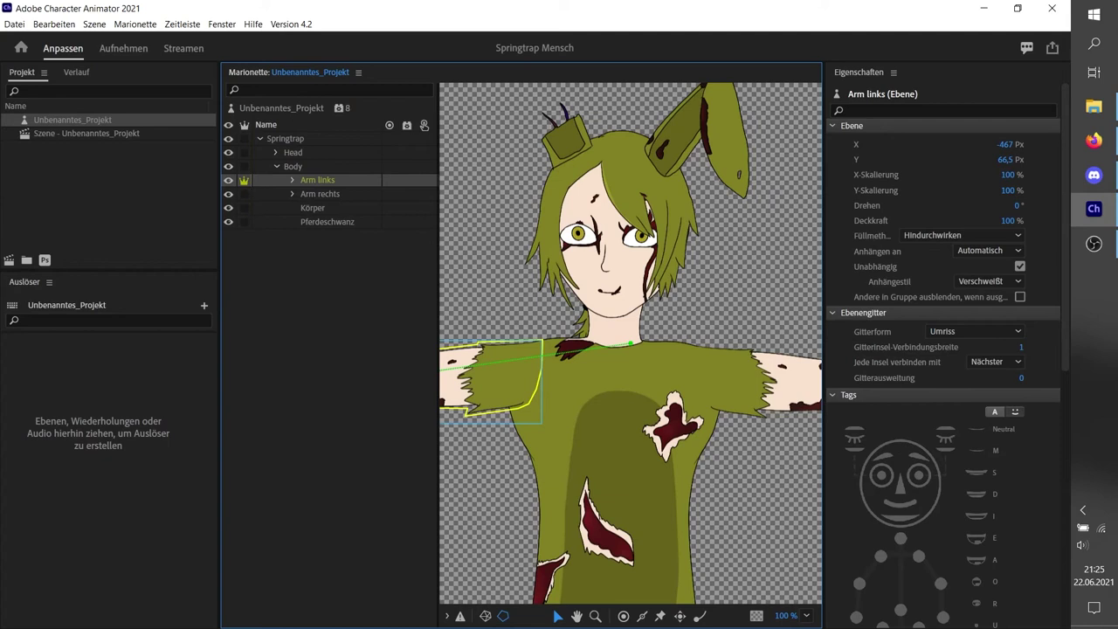
left_click(578, 617)
left_click_drag(526, 492, 792, 483)
left_click(558, 616)
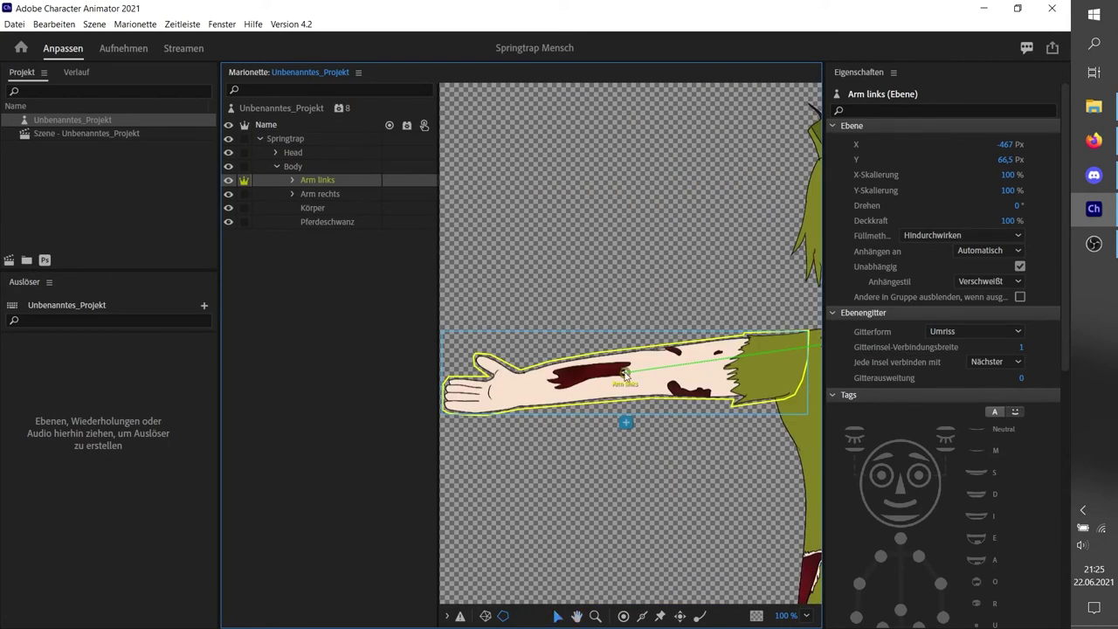
left_click_drag(625, 375, 787, 358)
left_click(928, 256)
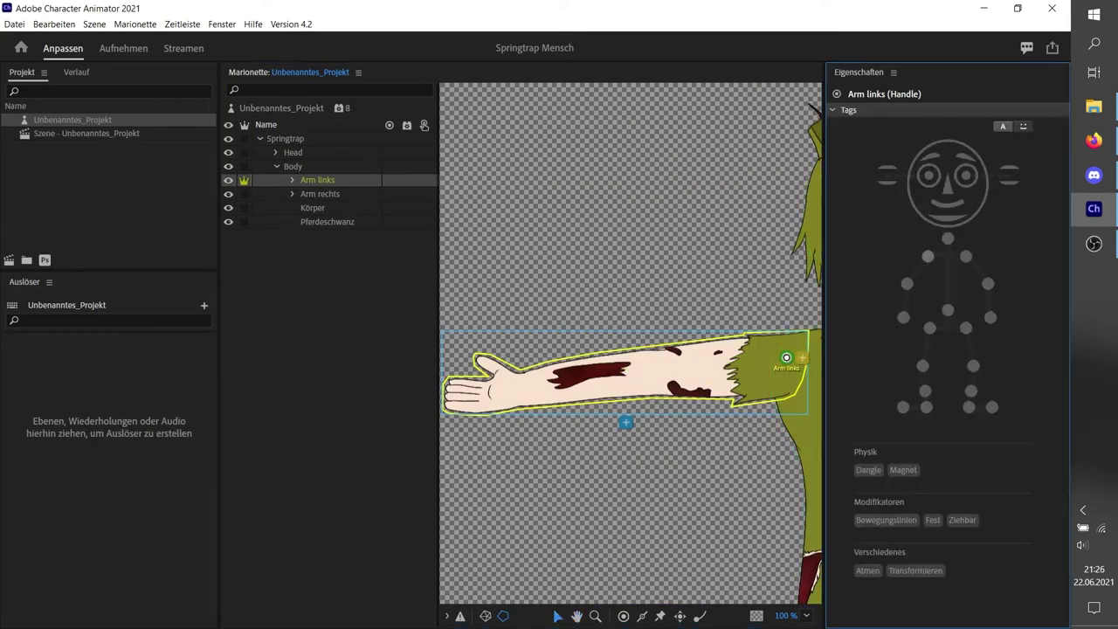
- Add handles to Arm links at the elbow, tagged Rechter Ellenbogen, and at the wrist, tagged Rechtes Handgelenk and Ziehbar
left_click(623, 616)
left_click(647, 376)
left_click(907, 283)
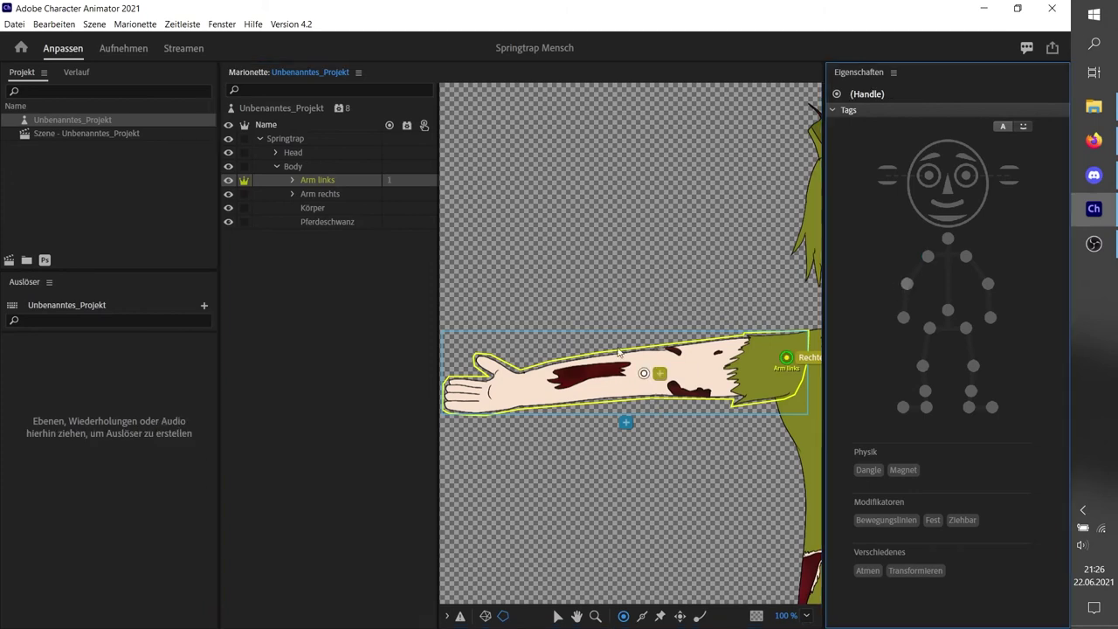
left_click(519, 389)
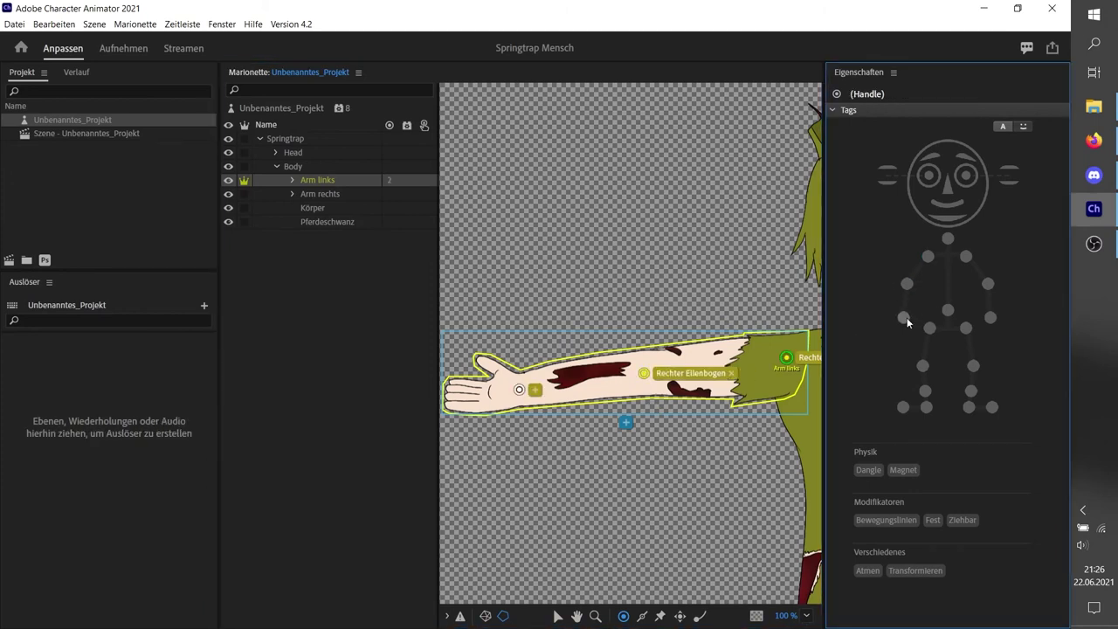
left_click(903, 317)
left_click(963, 520)
- Draw sticks along the upper arm and forearm of Arm links between the shoulder, elbow and wrist handles
left_click(642, 616)
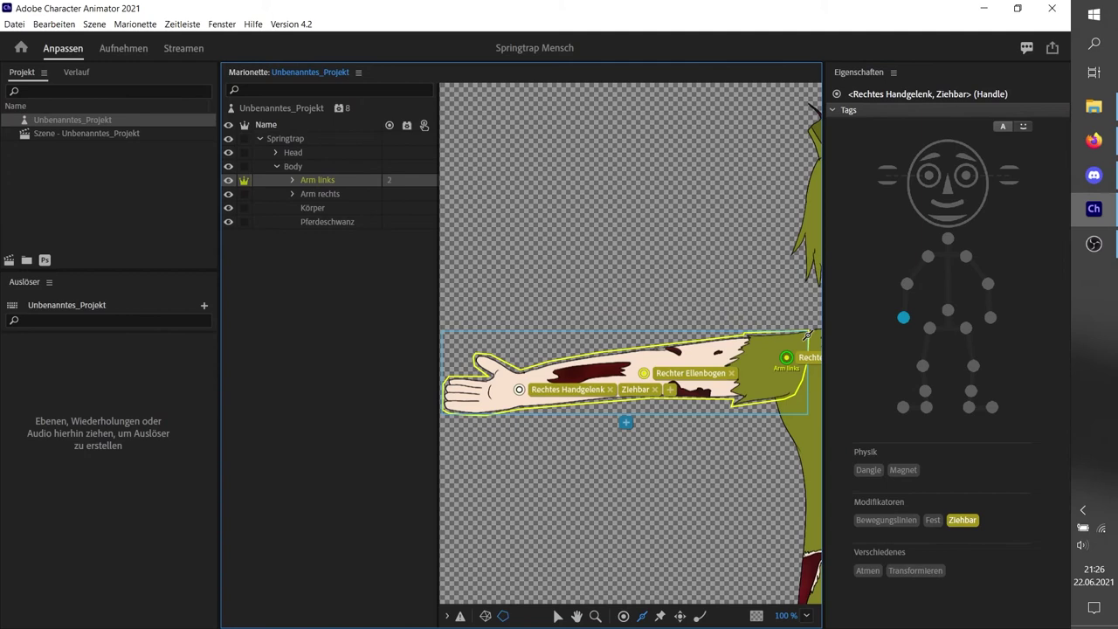
left_click(583, 378)
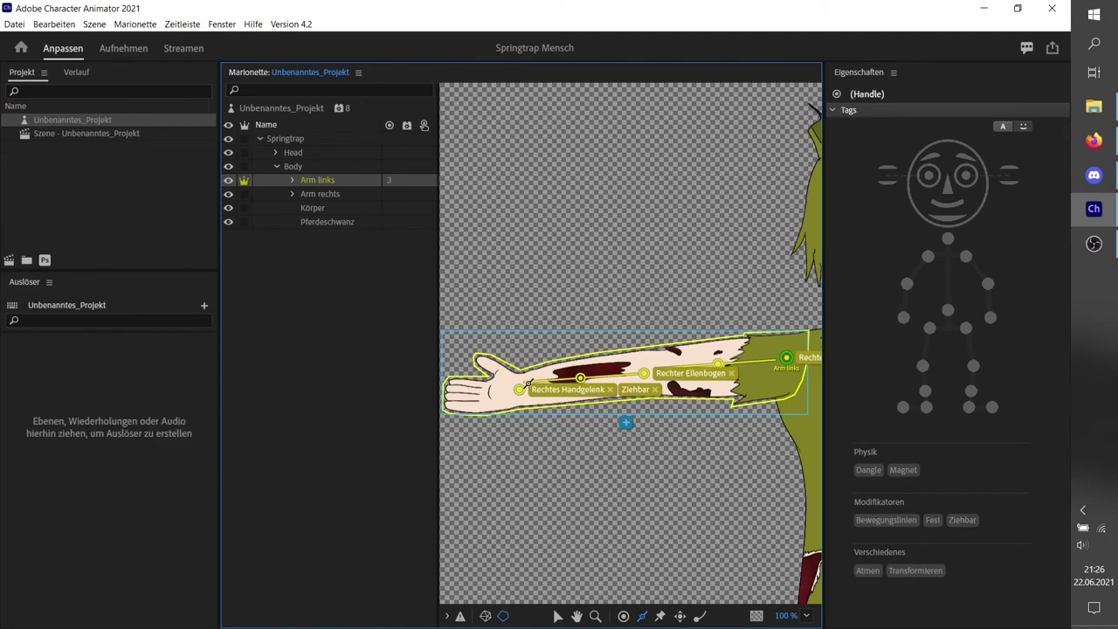
left_click(520, 388)
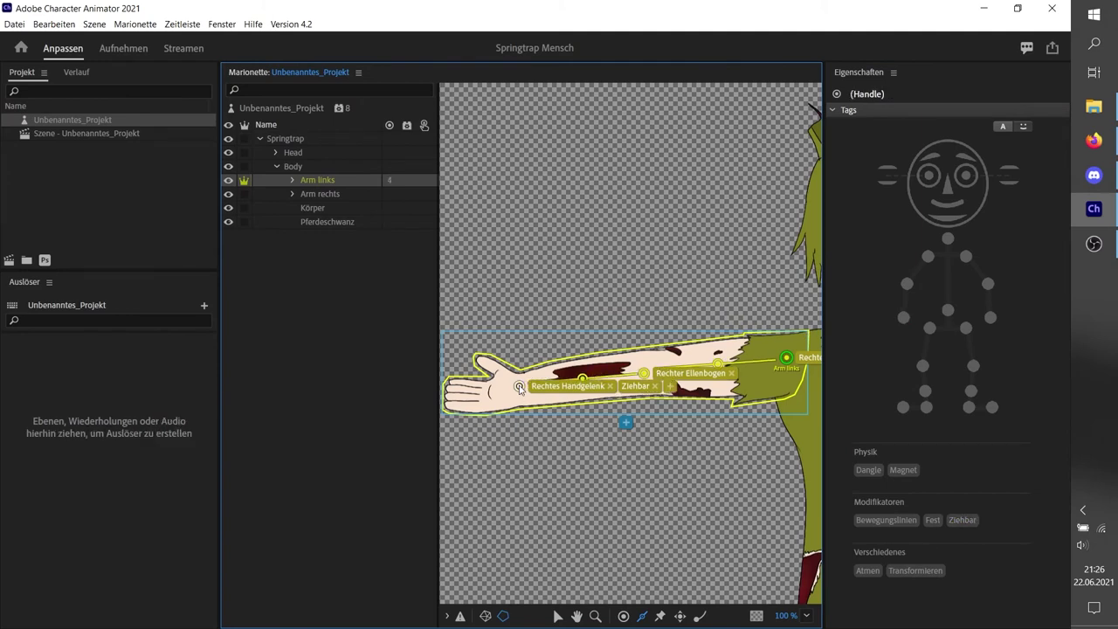
- Make the Arm rechts group independent, move its origin handle to the shoulder and tag it Linke Schulter
left_click(314, 194)
left_click(576, 616)
left_click_drag(748, 441, 273, 379)
left_click_drag(584, 388, 727, 441)
left_click(555, 617)
left_click_drag(544, 319, 622, 350)
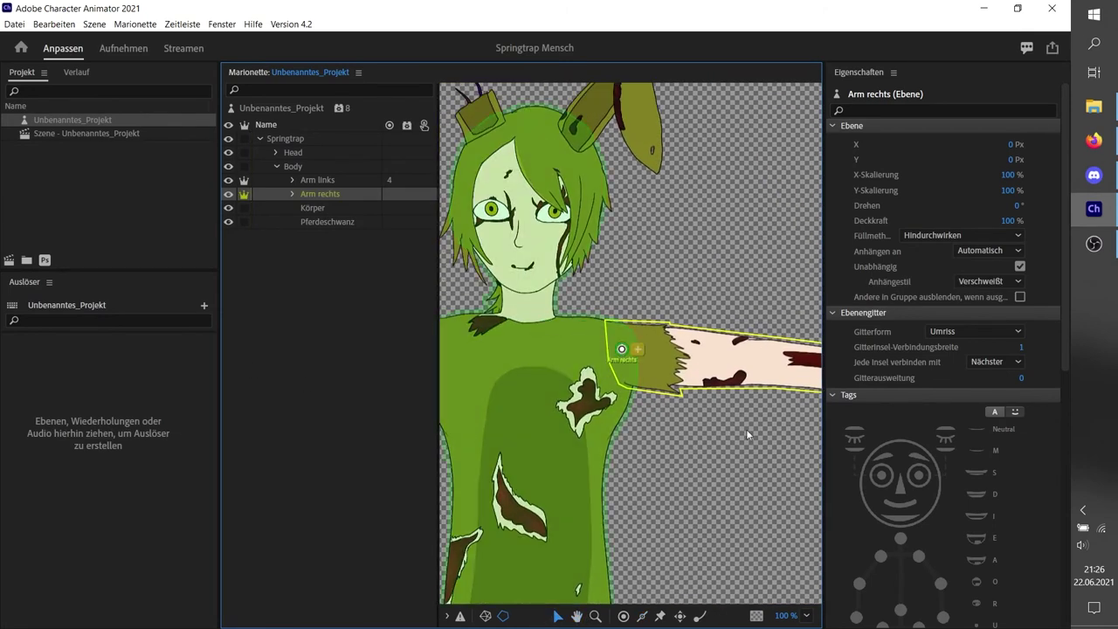
left_click(966, 257)
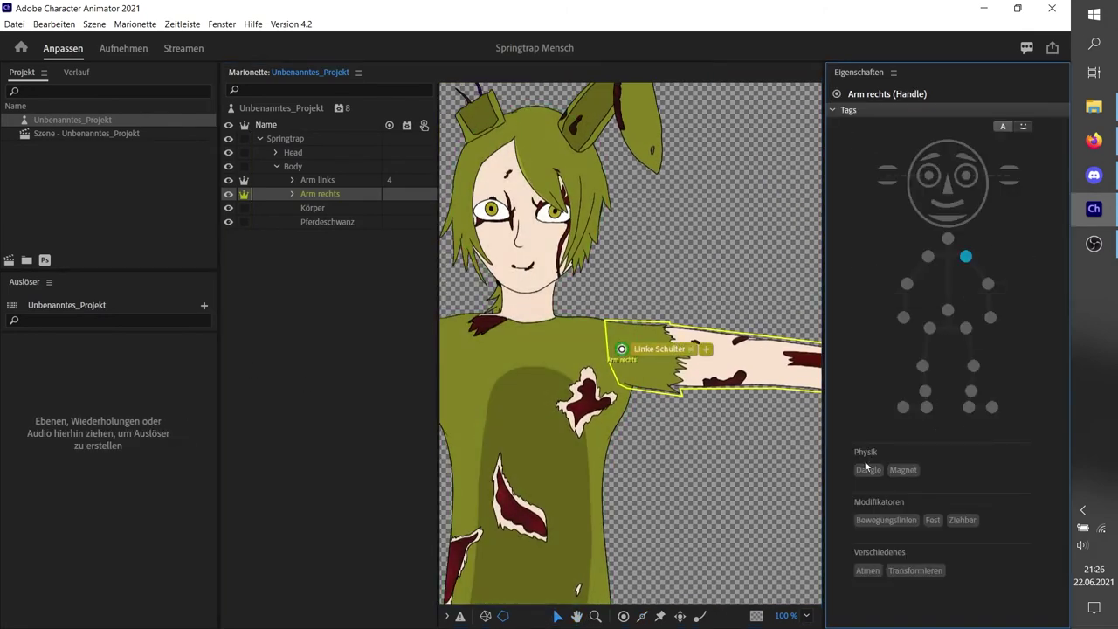
- Add handles to Arm rechts at the elbow, tagged Linker Ellbogen, and at the wrist, tagged Linkes Handgelenk
left_click_drag(691, 522, 539, 499)
key("h")
left_click(620, 336)
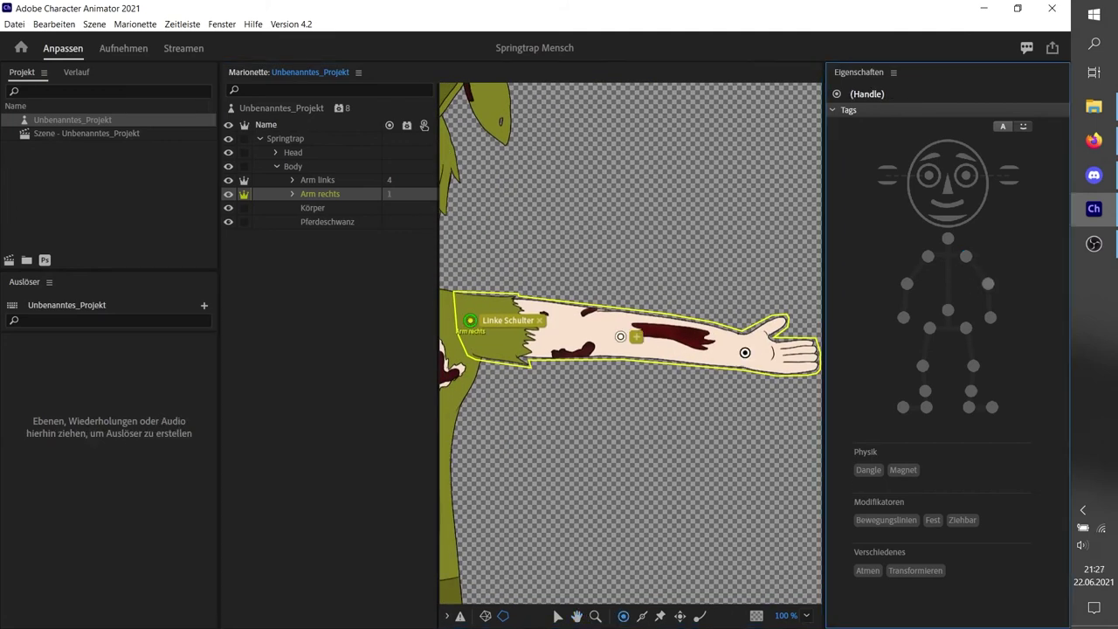
left_click(744, 352)
left_click(991, 317)
- Draw sticks along the upper arm and forearm of Arm rechts, and add the Ziehbar modifier to its wrist handle
left_click(643, 617)
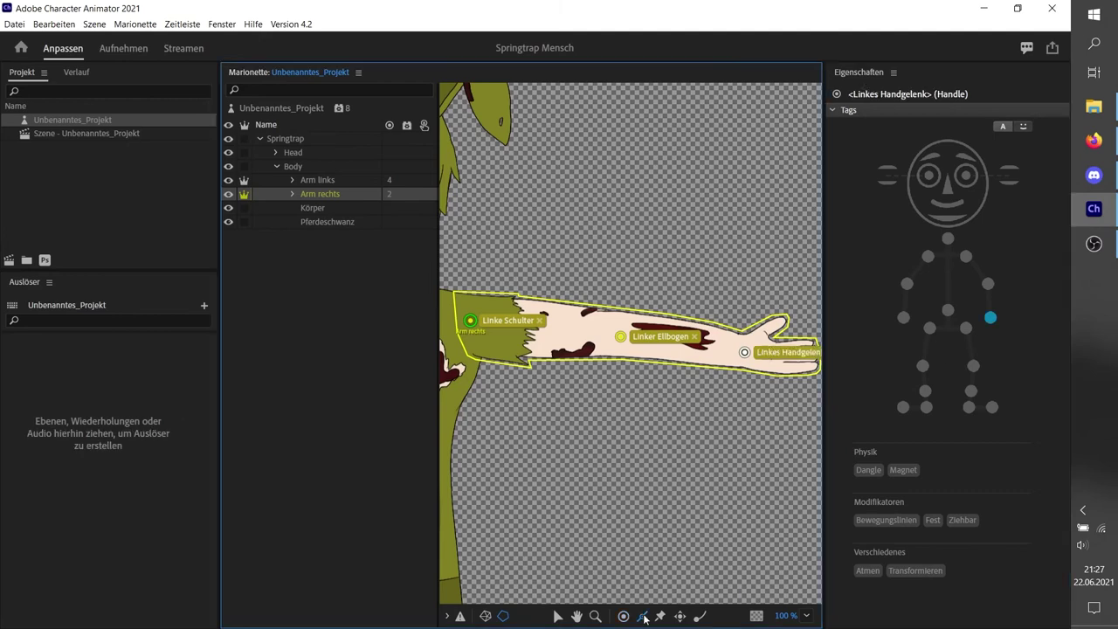
left_click_drag(735, 351, 476, 323)
left_click(558, 616)
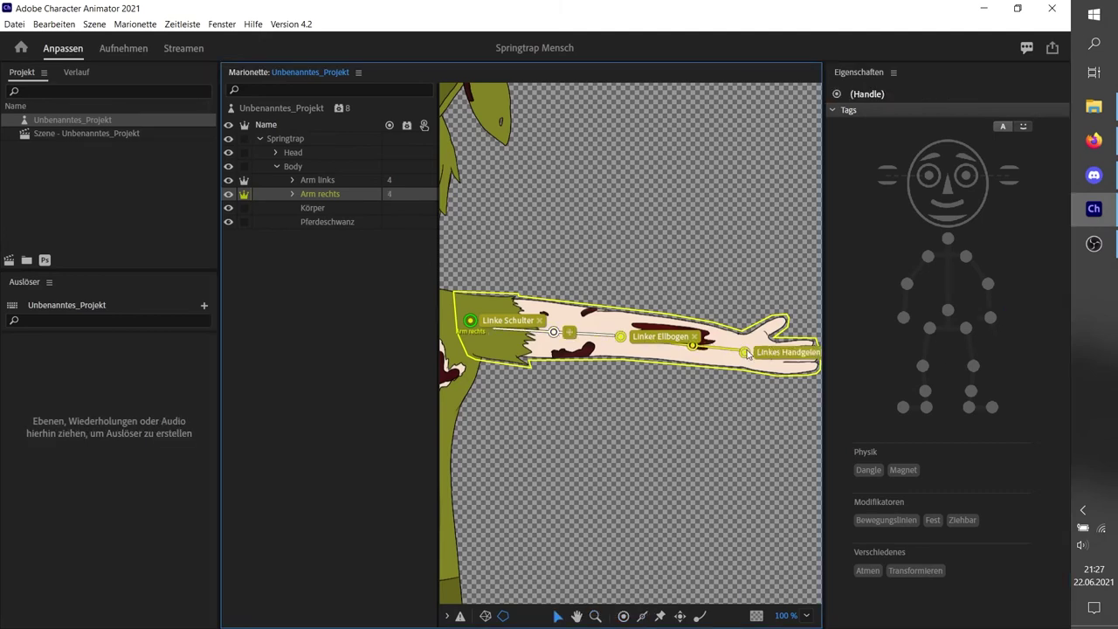
left_click(745, 352)
left_click(962, 520)
- Make the Pferdeschwanz layer independent and add a Dangle handle near the tip of the ponytail
left_click(576, 617)
left_click_drag(537, 455, 737, 437)
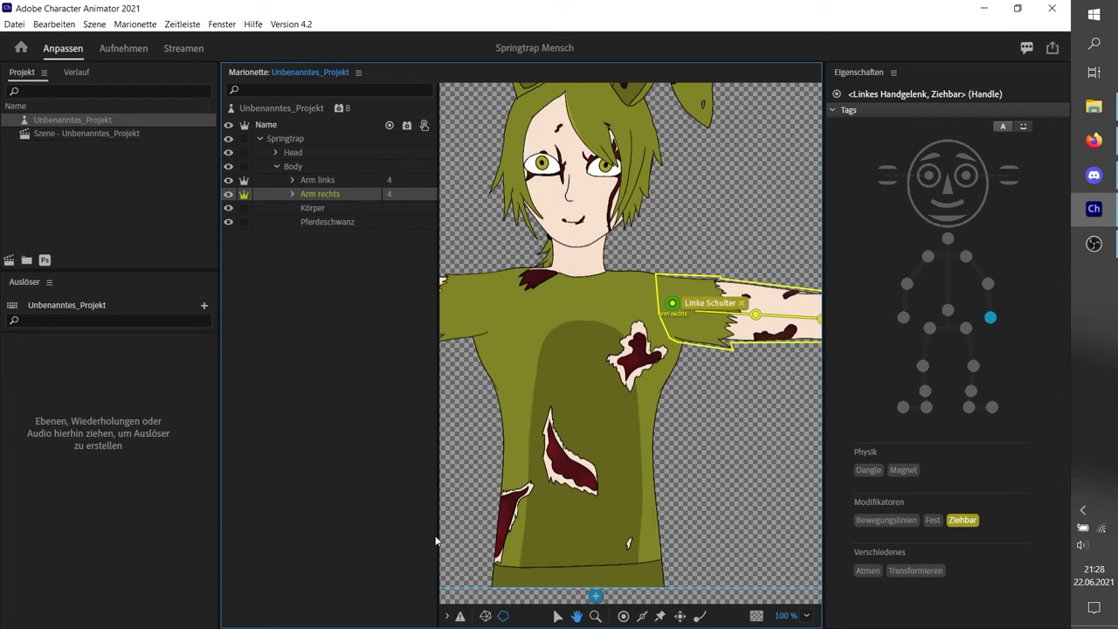
left_click(262, 222)
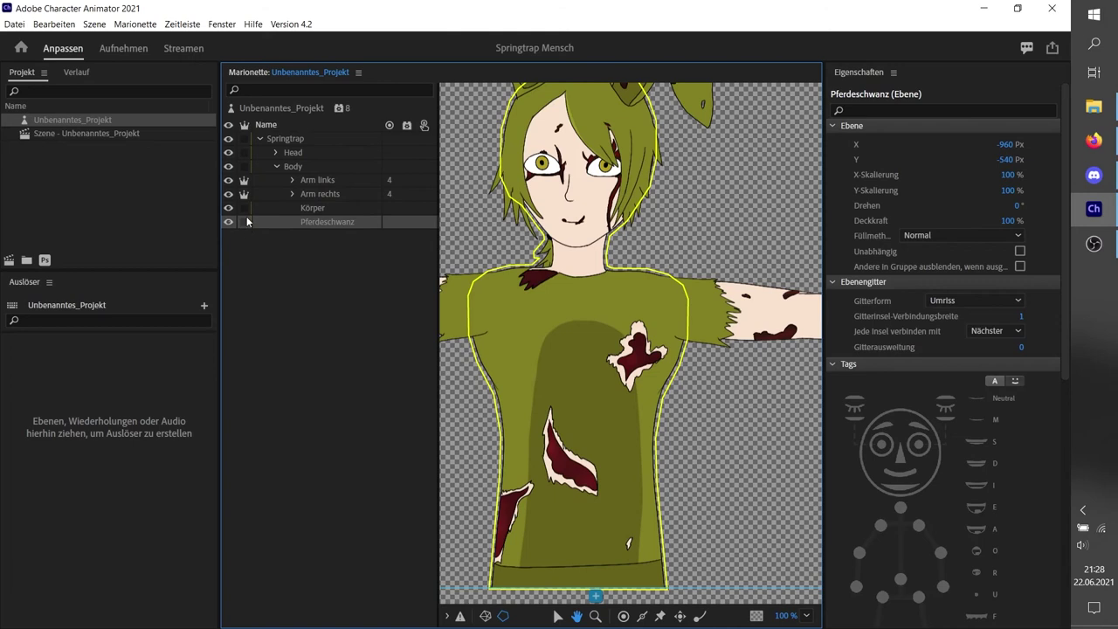
left_click(244, 222)
left_click(557, 616)
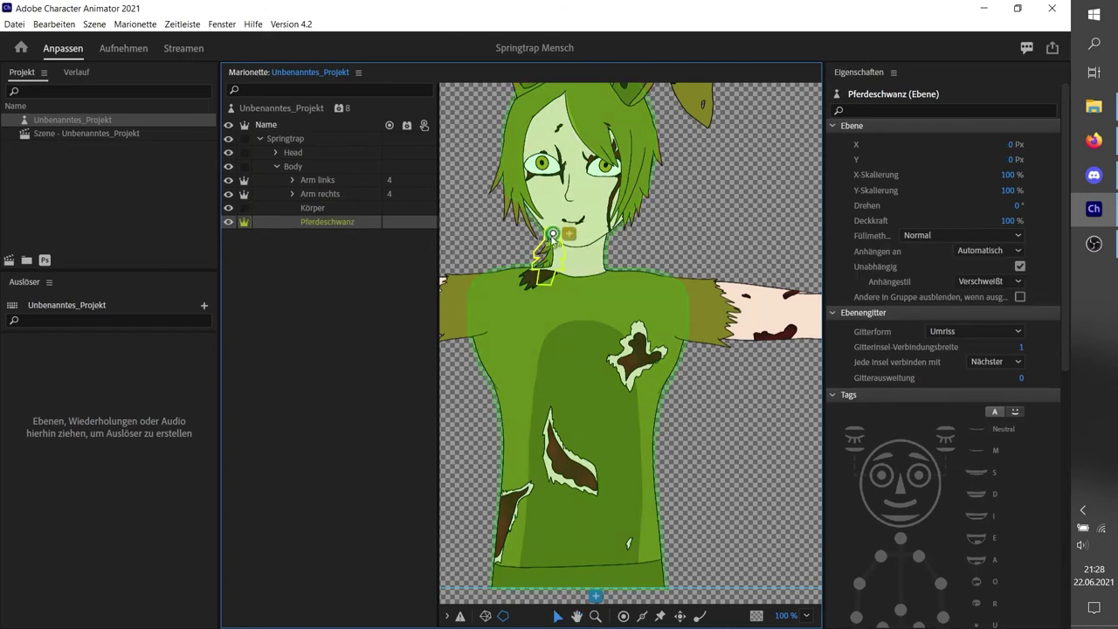
left_click(697, 617)
left_click(545, 276)
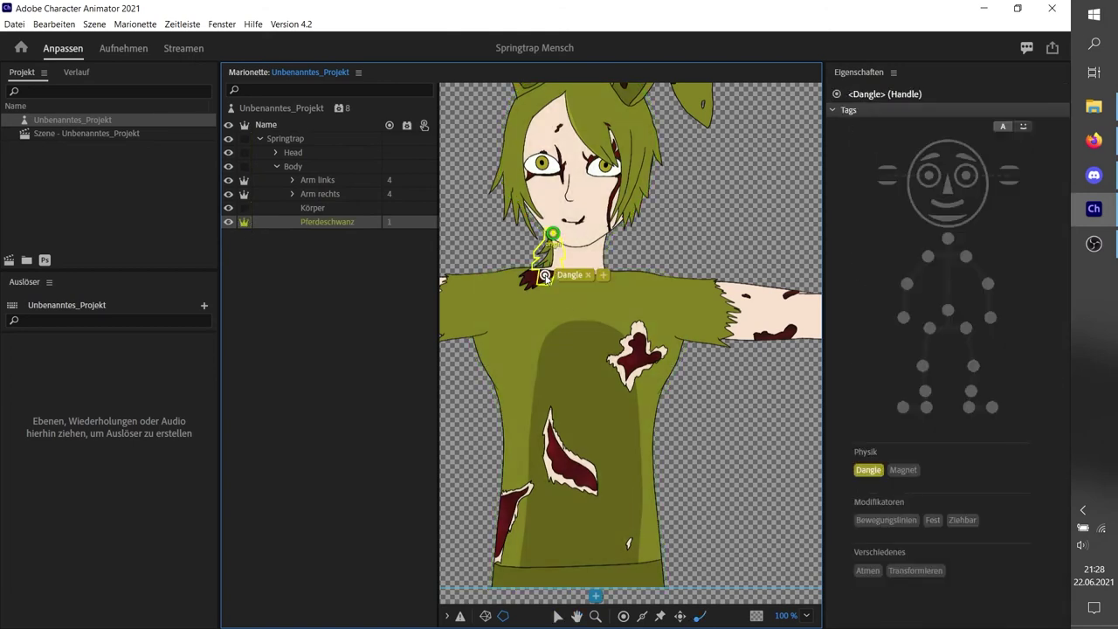
- Draw a stick across the lower edge of the Body group's torso and add a handle there with the Fest modifier
left_click(577, 616)
left_click_drag(519, 413, 547, 412)
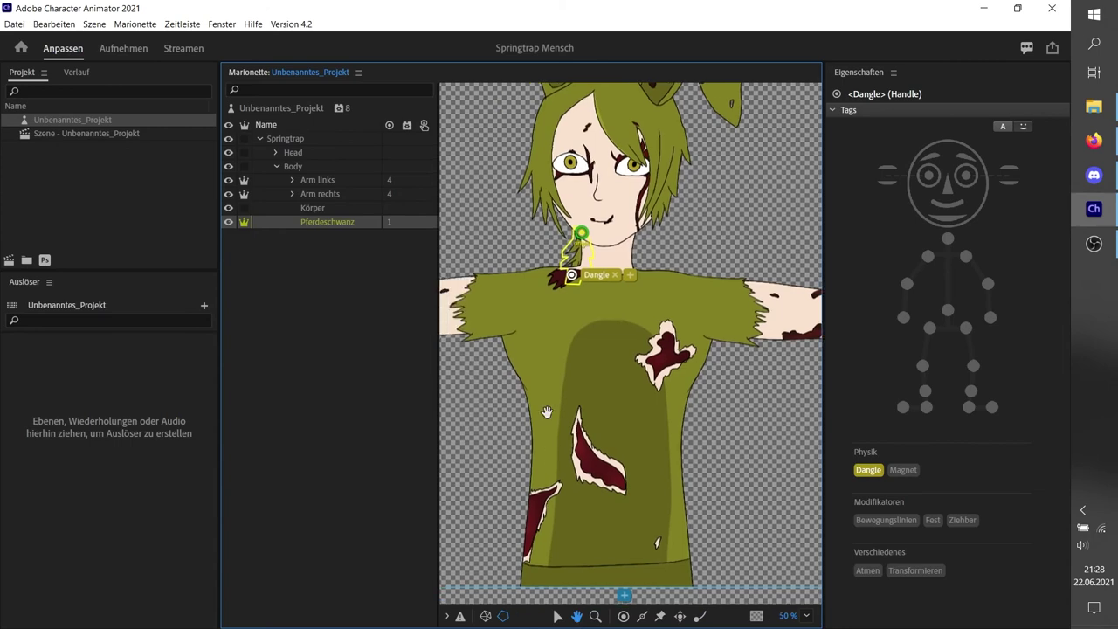
key("ctrl+minus")
left_click(356, 168)
left_click(642, 616)
left_click_drag(607, 408, 649, 400)
left_click(625, 402)
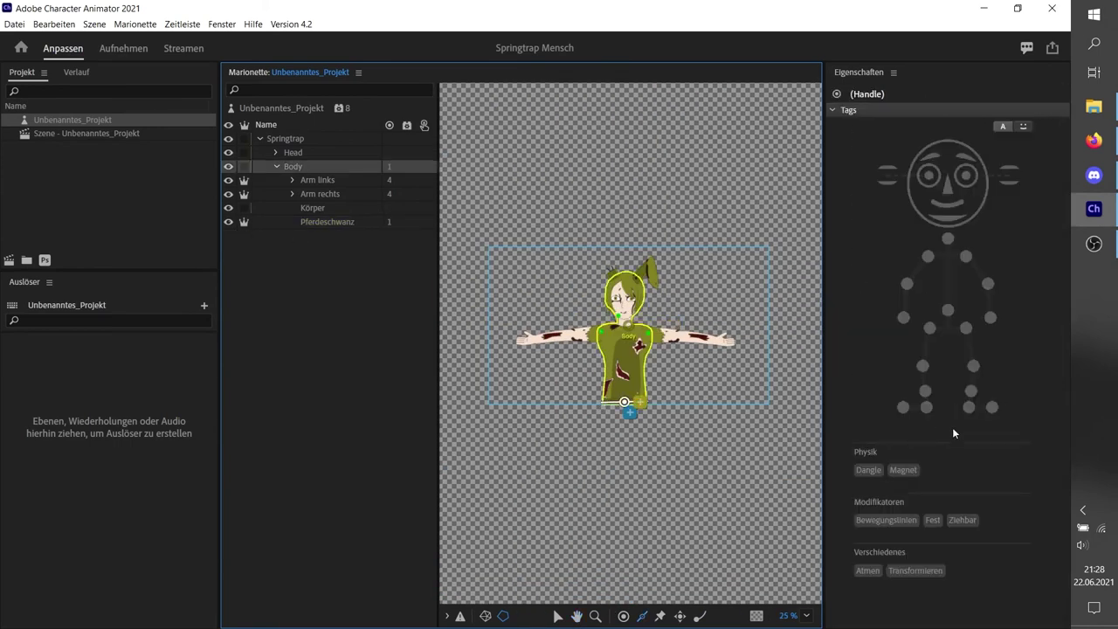
left_click(933, 519)
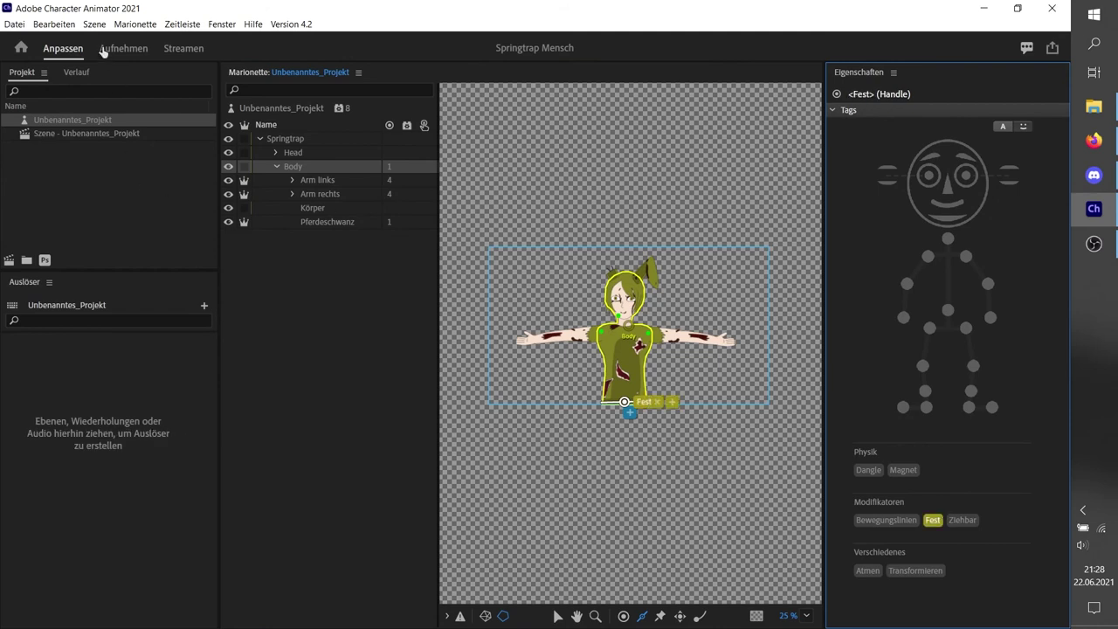
left_click(276, 167)
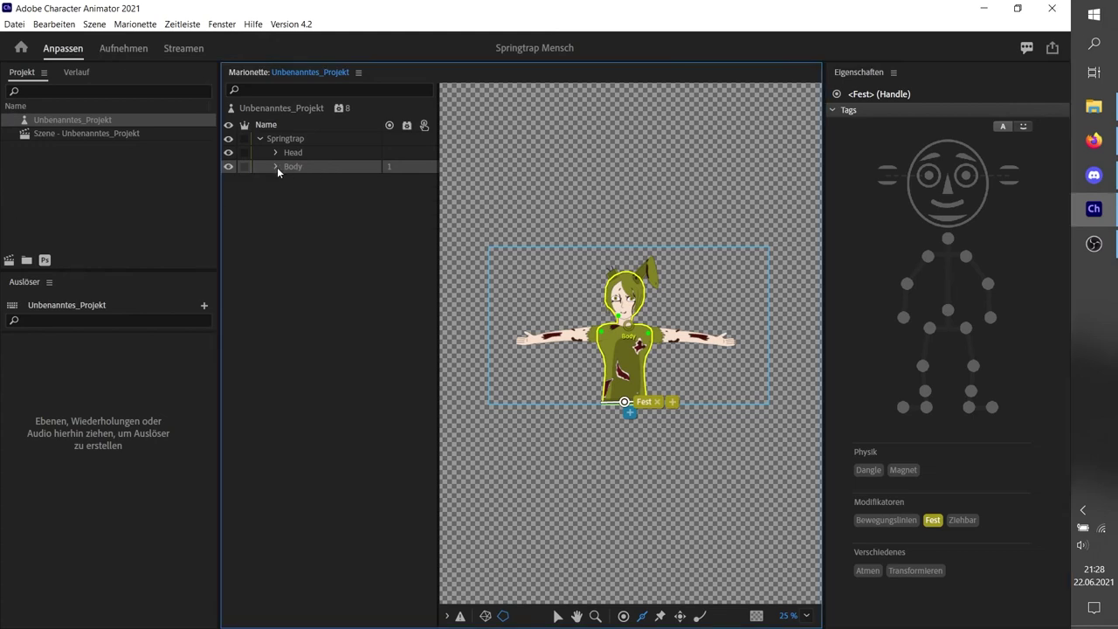
- Add a handle to the Head group at the neck and tag it Hals
left_click(123, 49)
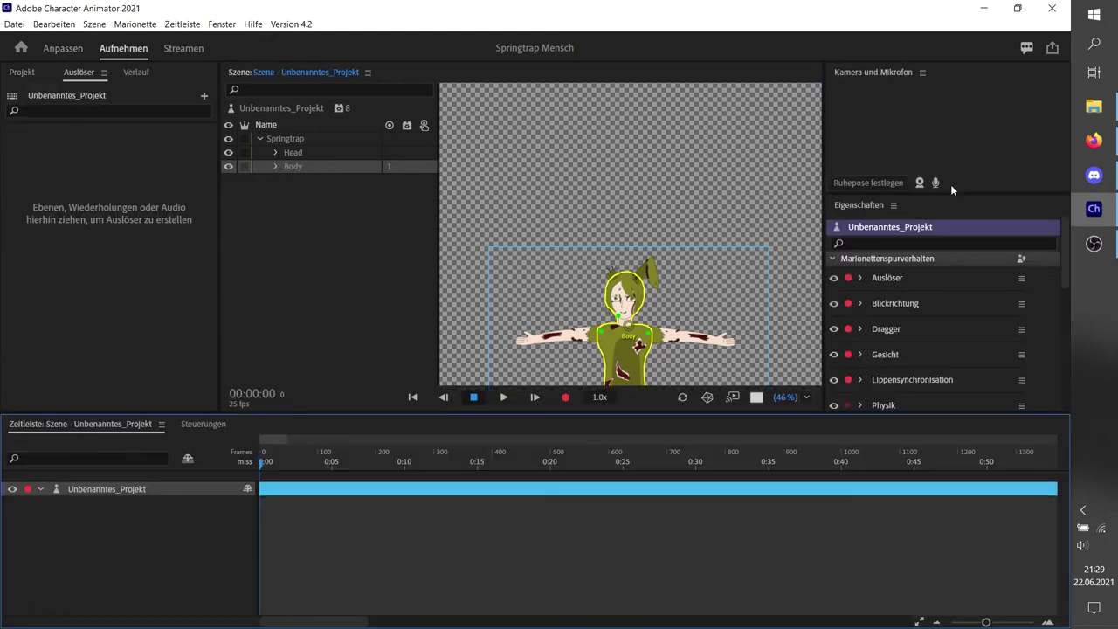
left_click(63, 48)
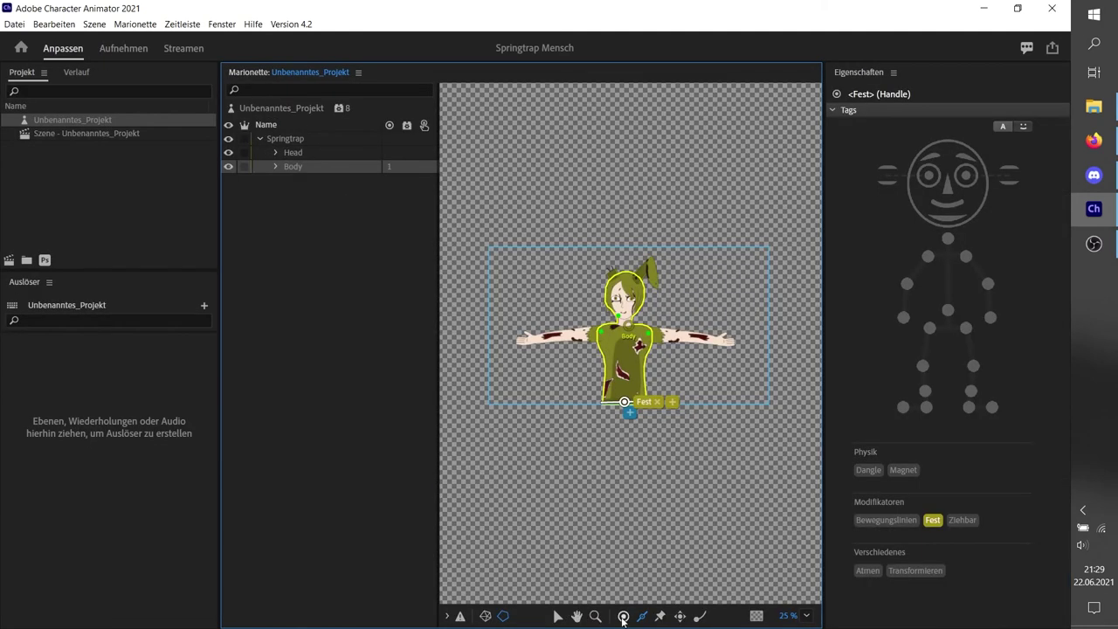
left_click(277, 152)
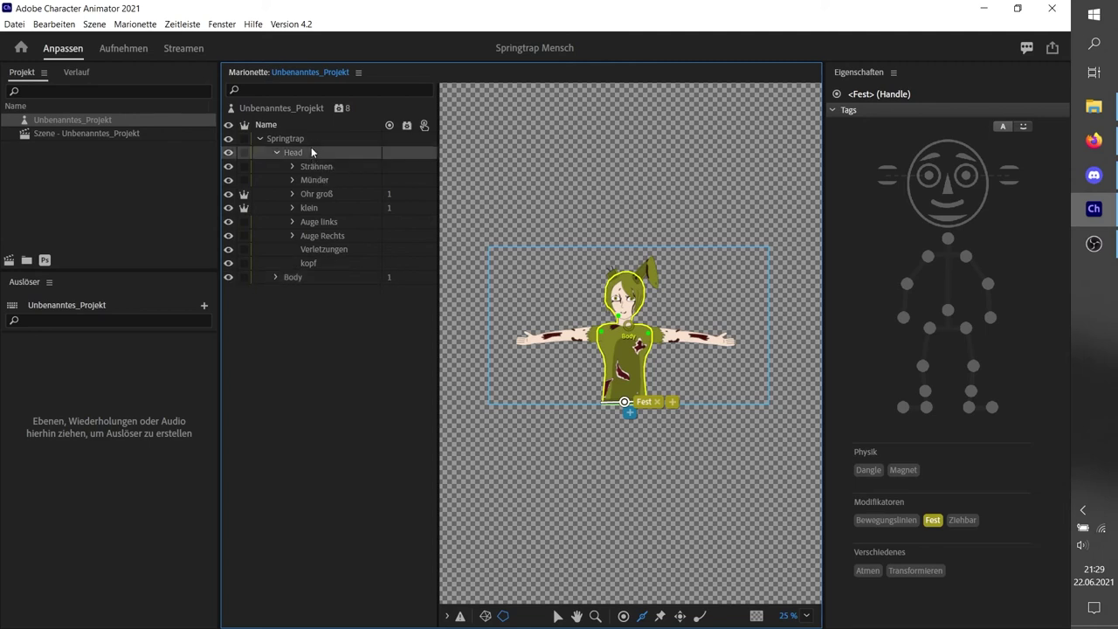
left_click(311, 152)
left_click(624, 616)
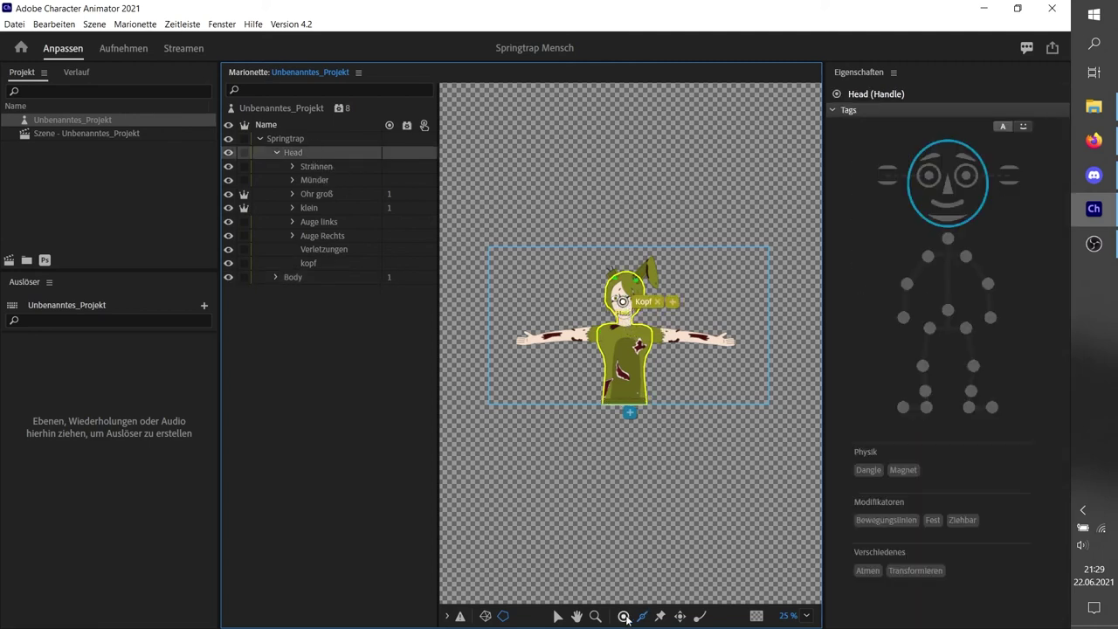
left_click(947, 239)
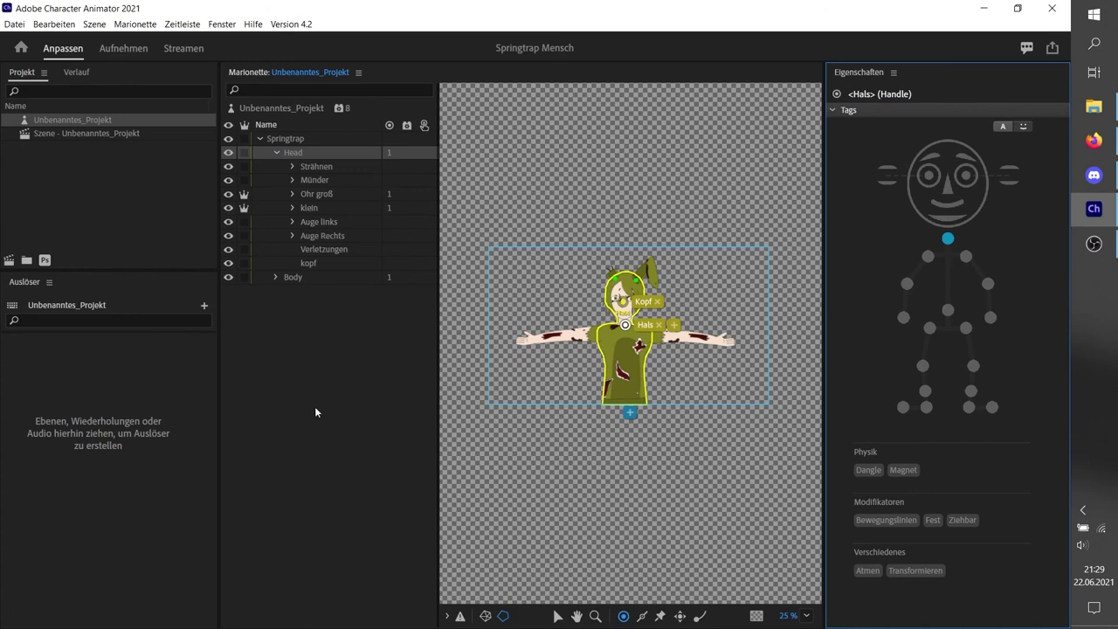
- Test the puppet in the recording scene with the camera input on, and examine the rig's Blickrichtung behavior settings
left_click(126, 52)
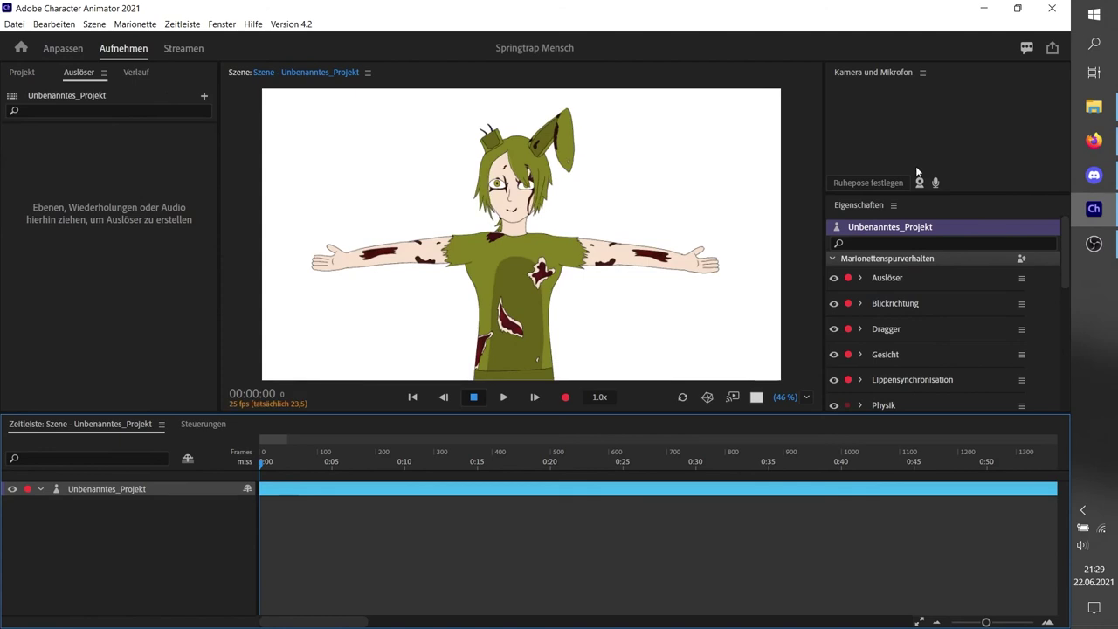
left_click(919, 183)
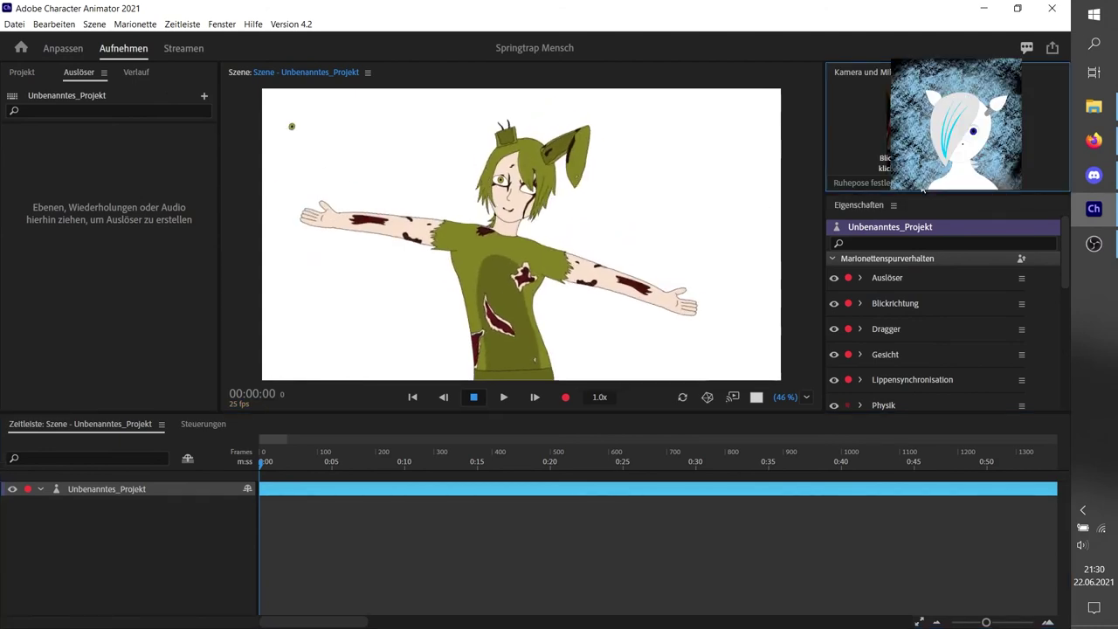
key("ctrl+1")
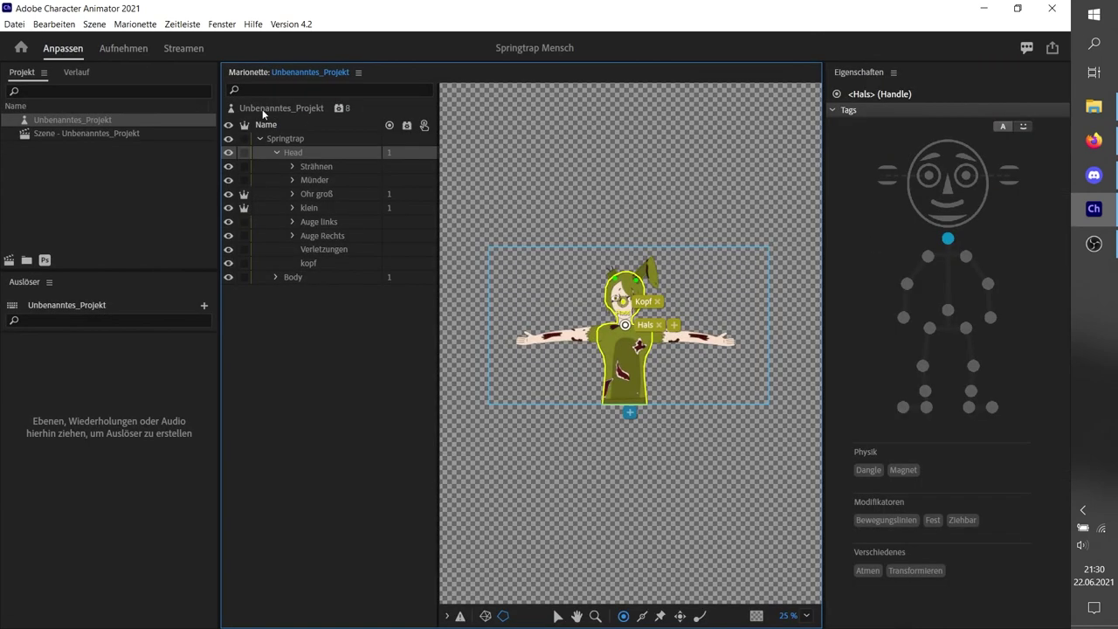
left_click(834, 199)
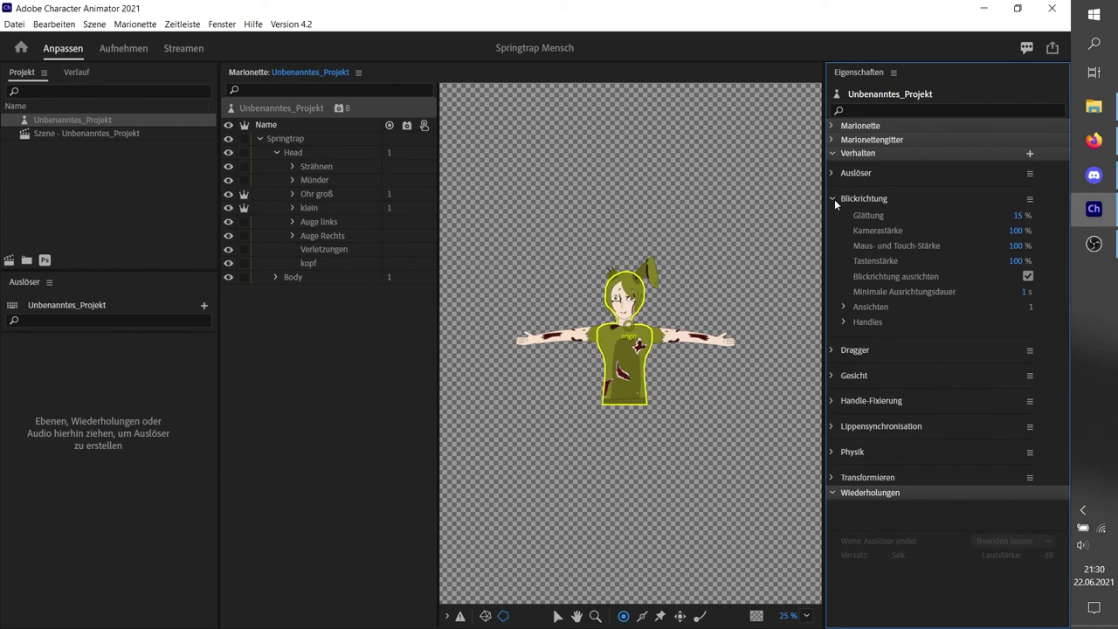
left_click(834, 199)
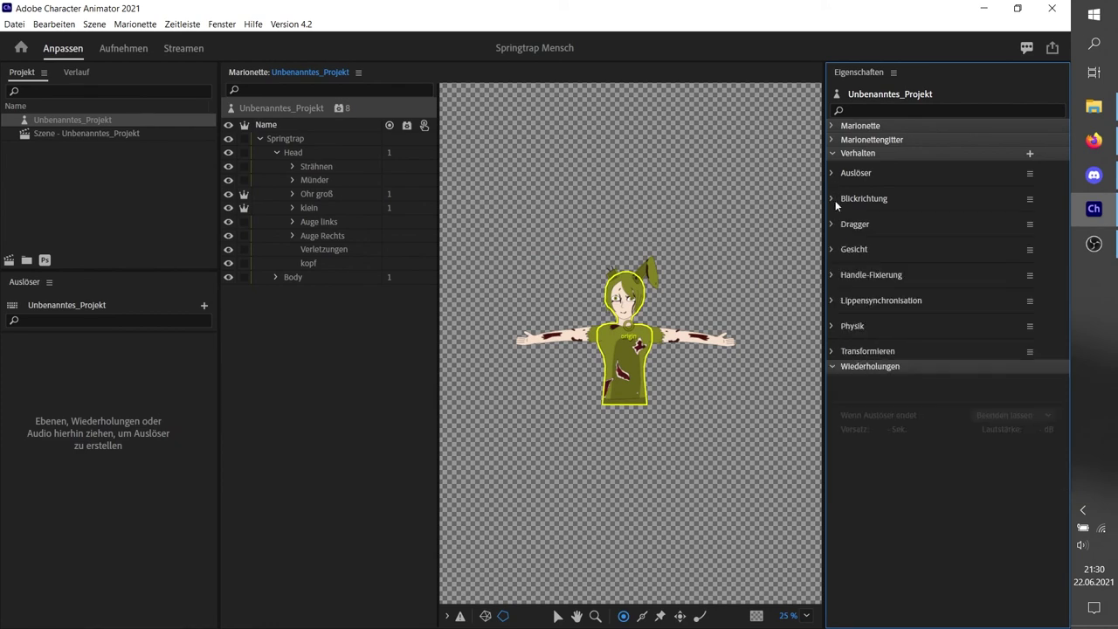
- Disable the Blickrichtung behavior in the recording scene under live camera input and pull both arms down beside the hips
left_click(126, 52)
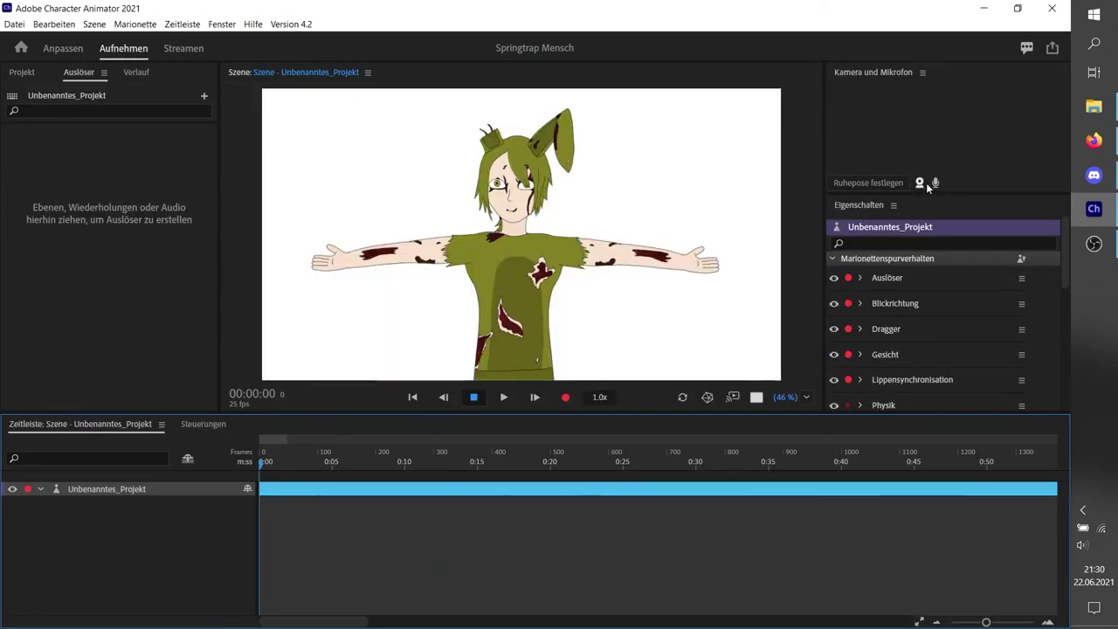
left_click(927, 184)
left_click(834, 303)
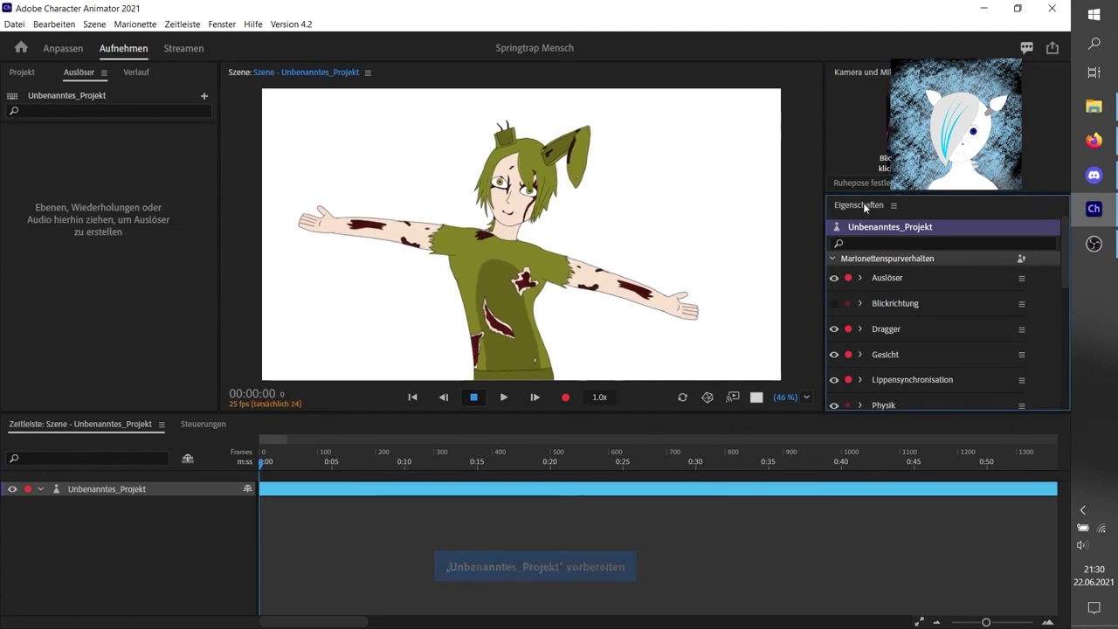
left_click_drag(712, 241, 603, 341)
left_click_drag(416, 287, 453, 374)
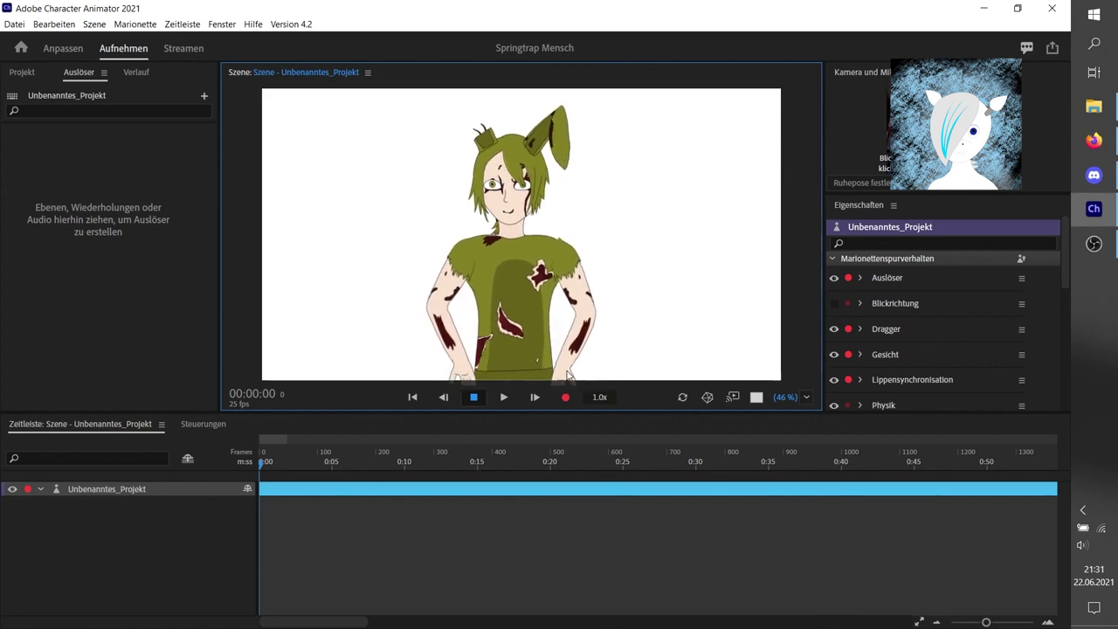
- Add the Gliedmaßen-IK behavior to the puppet Unbenanntes_Projekt in the rig
left_click(46, 55)
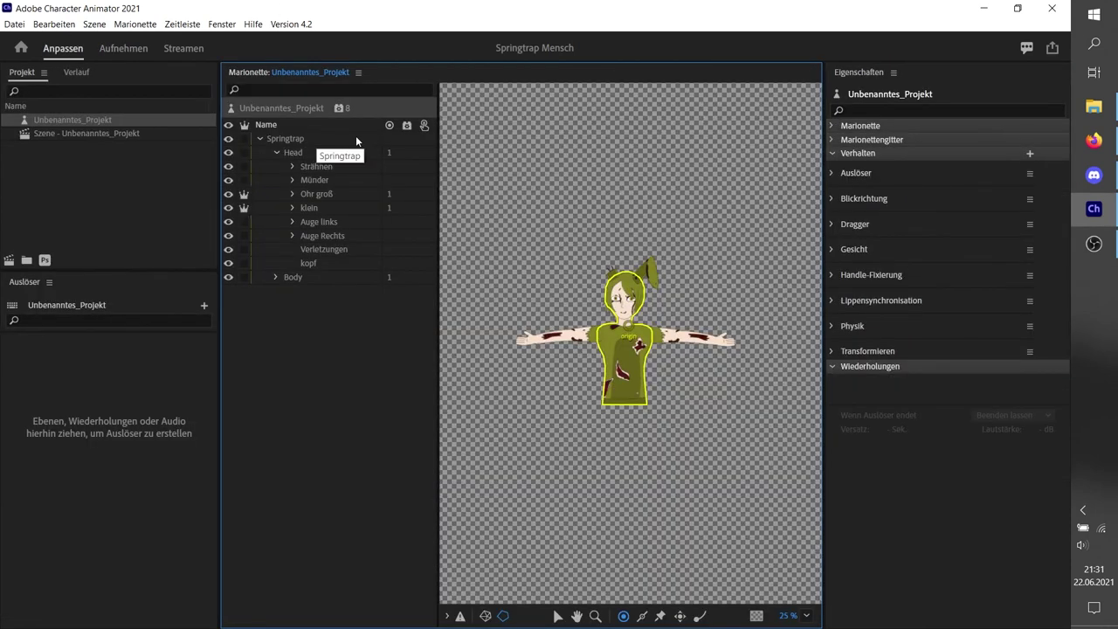
left_click(379, 134)
scroll(887, 298, "down", 5)
scroll(886, 298, "up", 5)
left_click(270, 108)
left_click(338, 107)
left_click(339, 109)
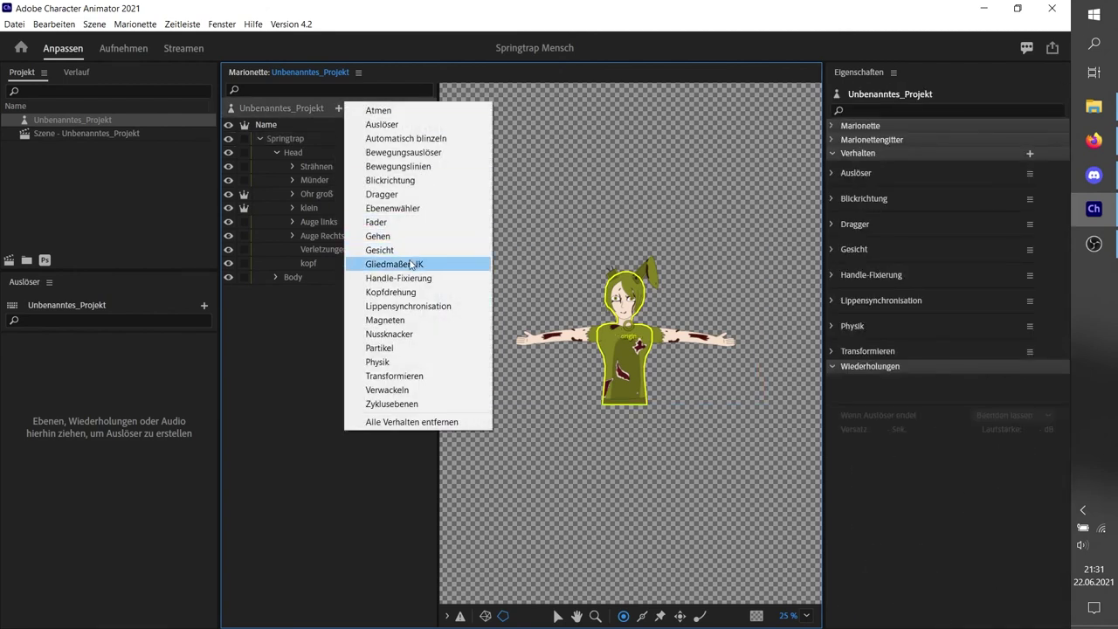
left_click(397, 264)
left_click_drag(1011, 307, 990, 309)
- Try out the arm movement in the recording scene by raising both hands beside the head and lowering them to the waist
left_click(103, 50)
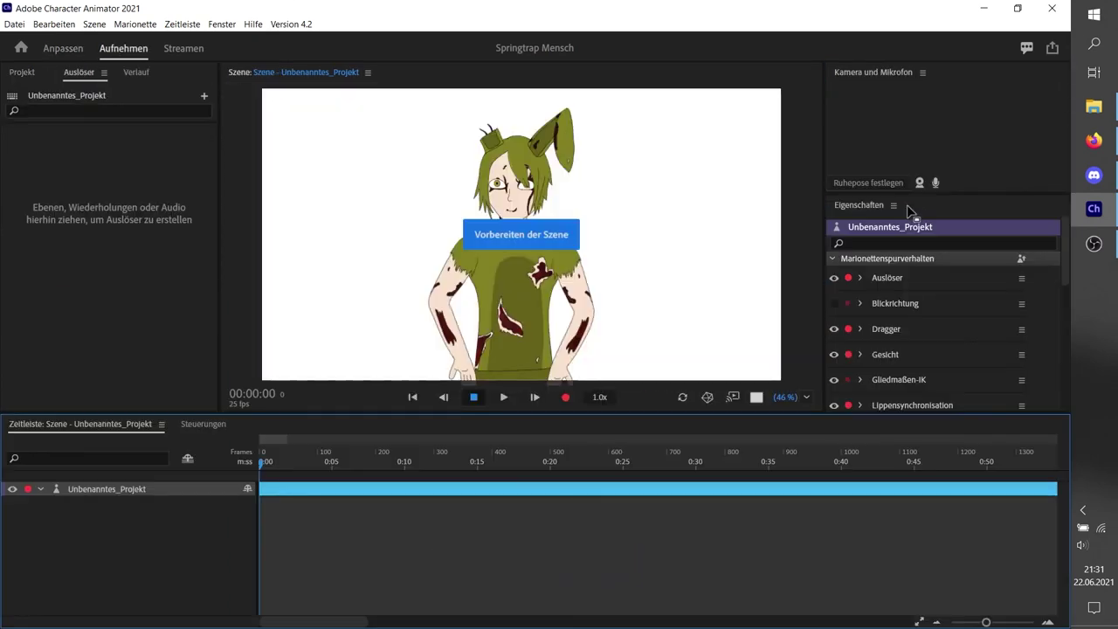
left_click_drag(357, 179, 451, 179)
left_click_drag(694, 270, 544, 150)
left_click_drag(459, 172, 459, 359)
left_click_drag(544, 180, 579, 436)
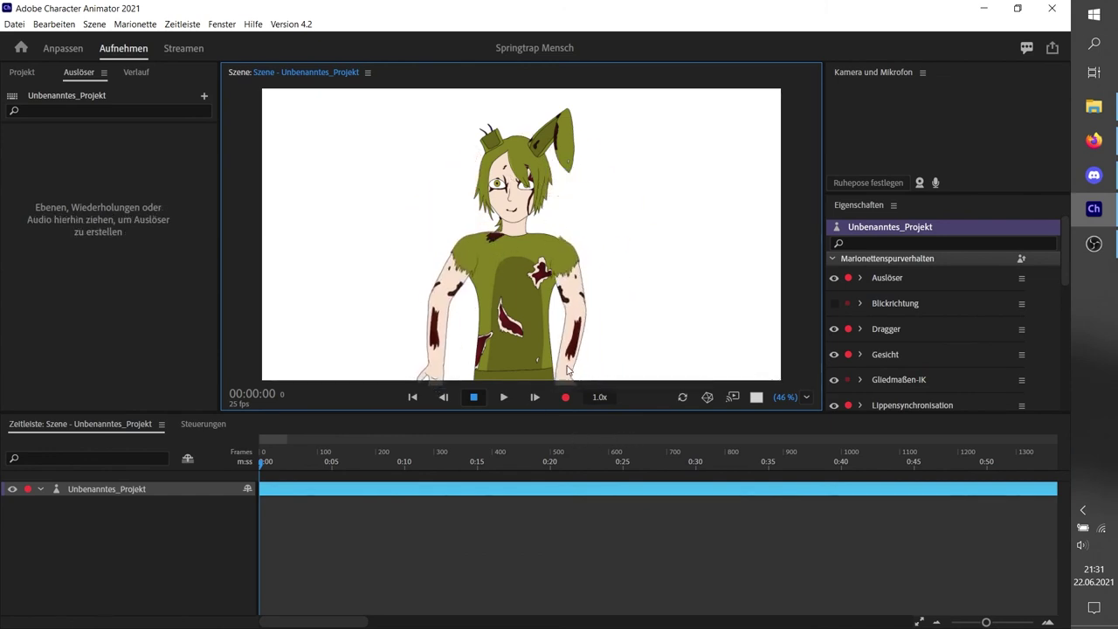
left_click_drag(435, 369, 529, 445)
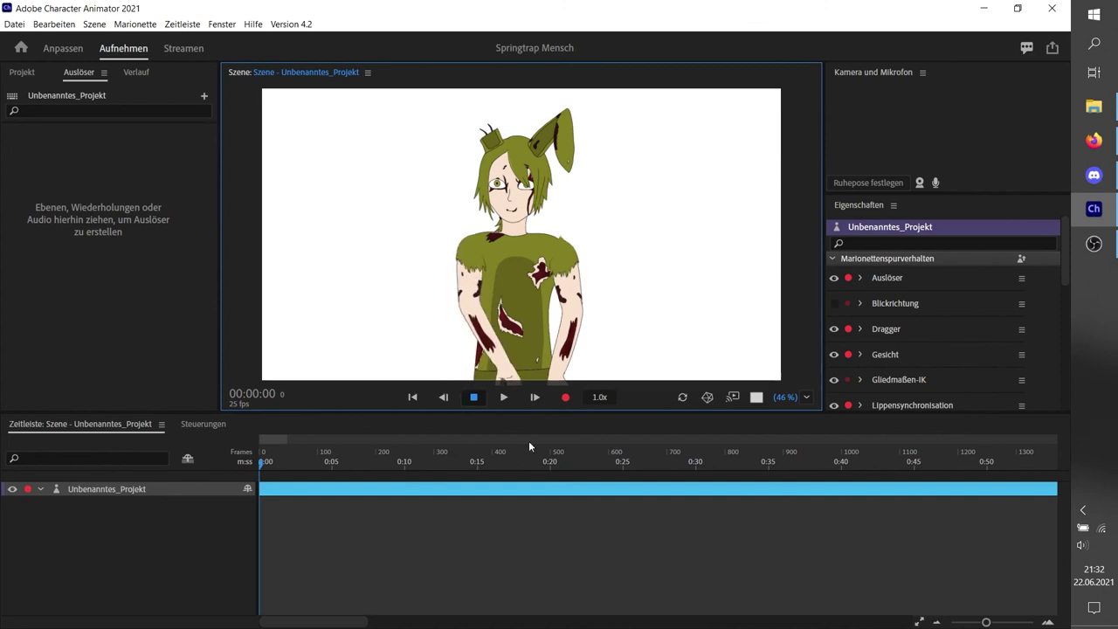
left_click_drag(630, 348, 660, 213)
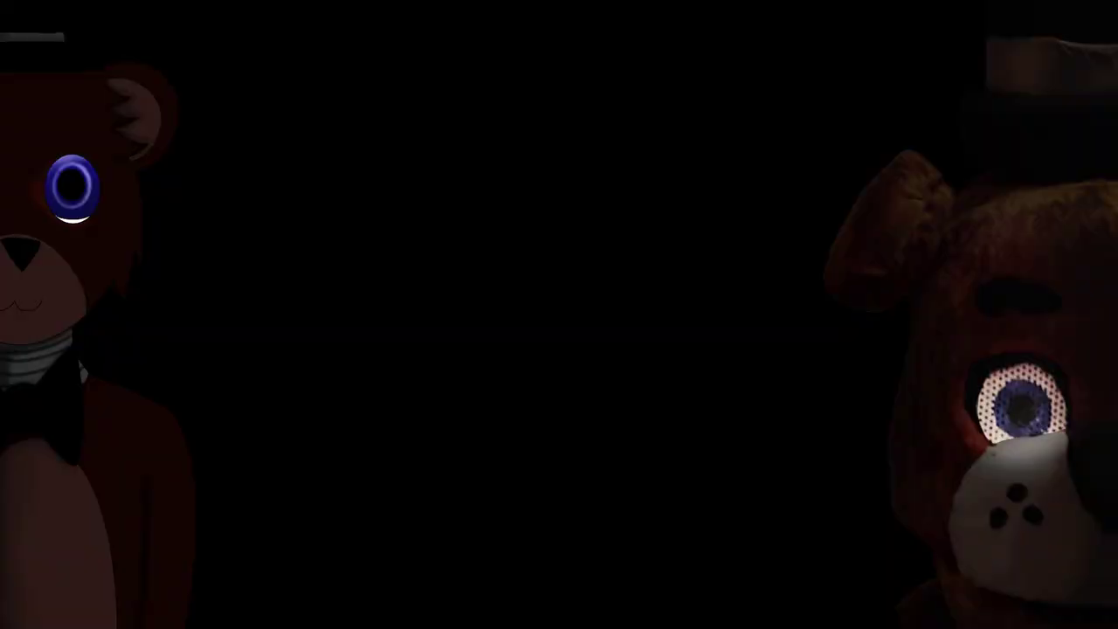